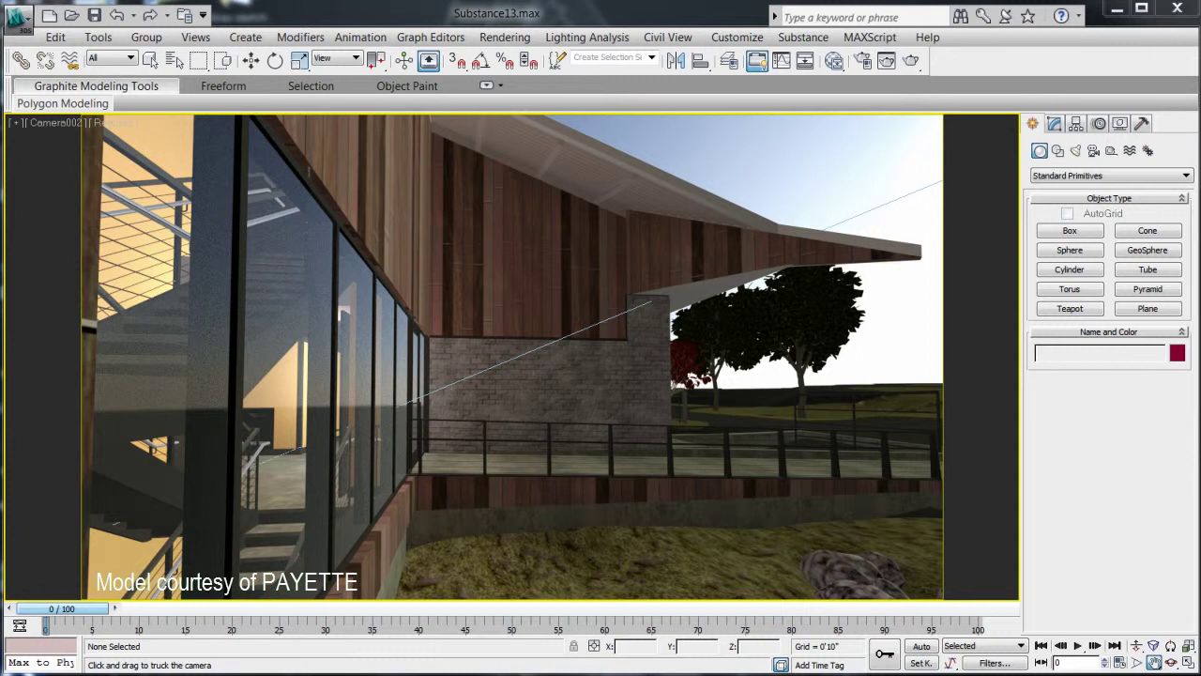
Step: Open the Slate Material Editor and add a Substance map node to the empty View5
key(alt+Tab)
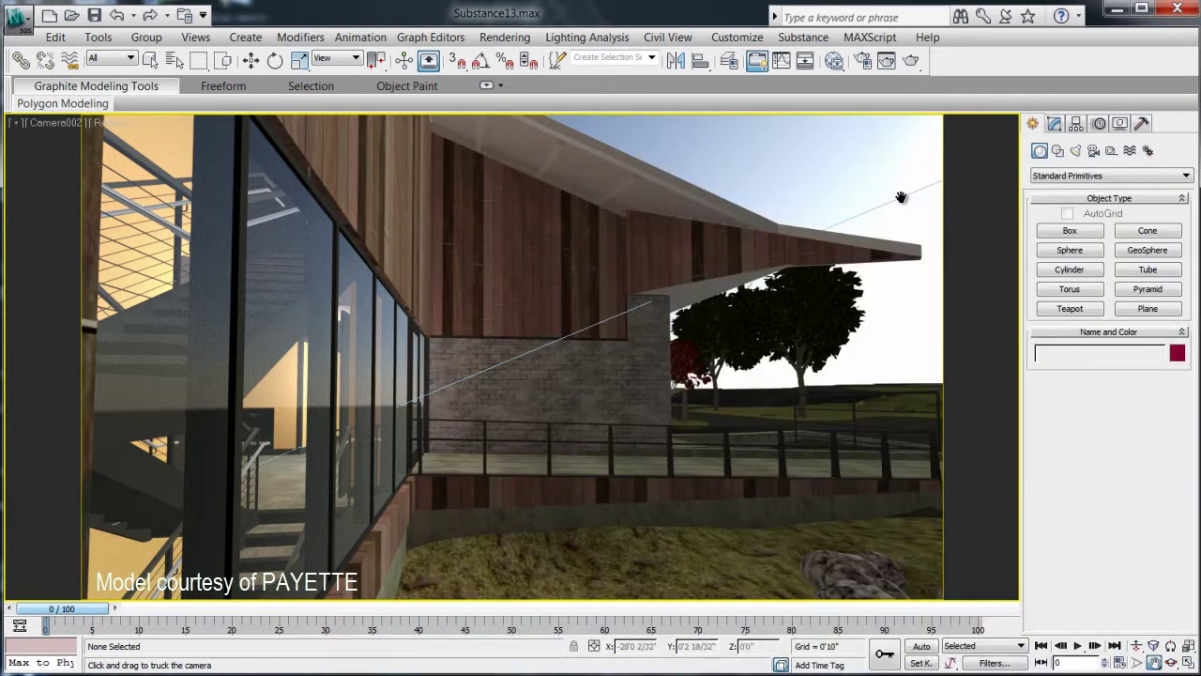
click(834, 62)
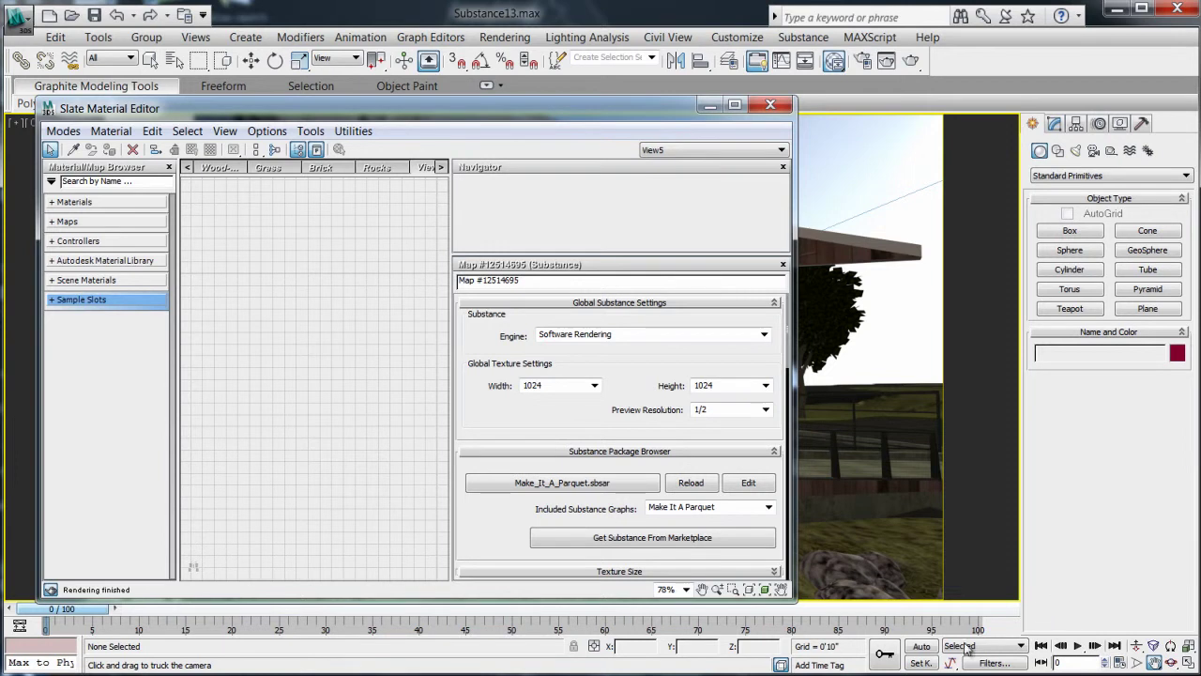
middle_drag(353, 413, 291, 421)
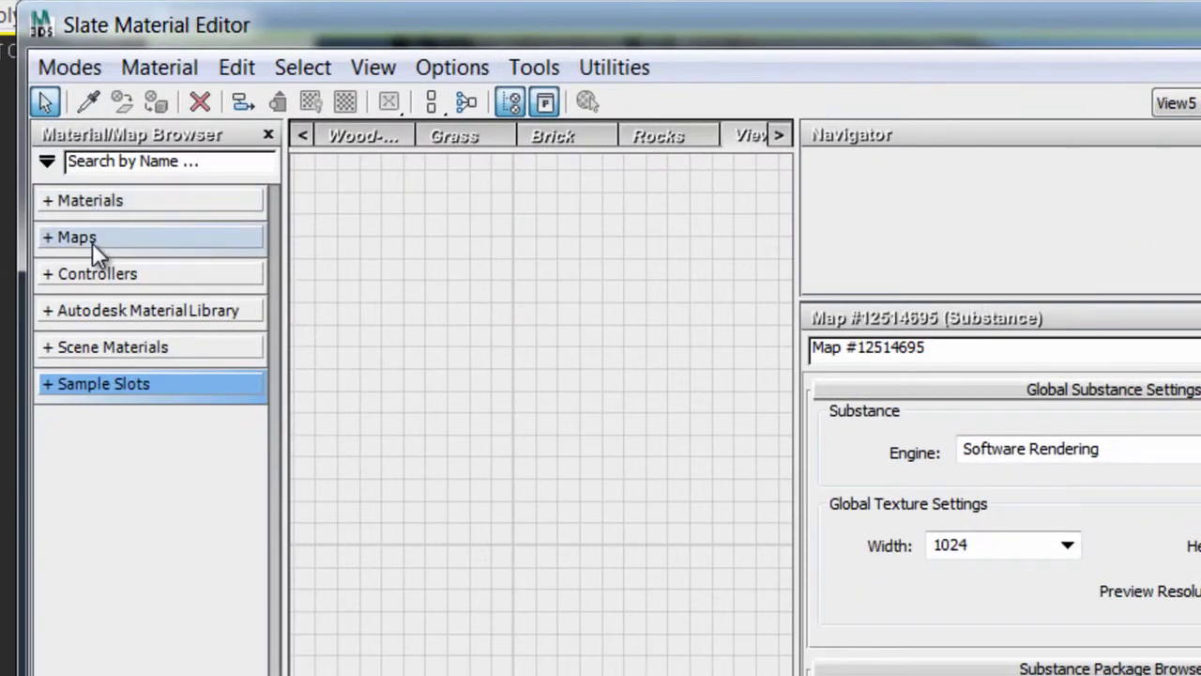
click(92, 240)
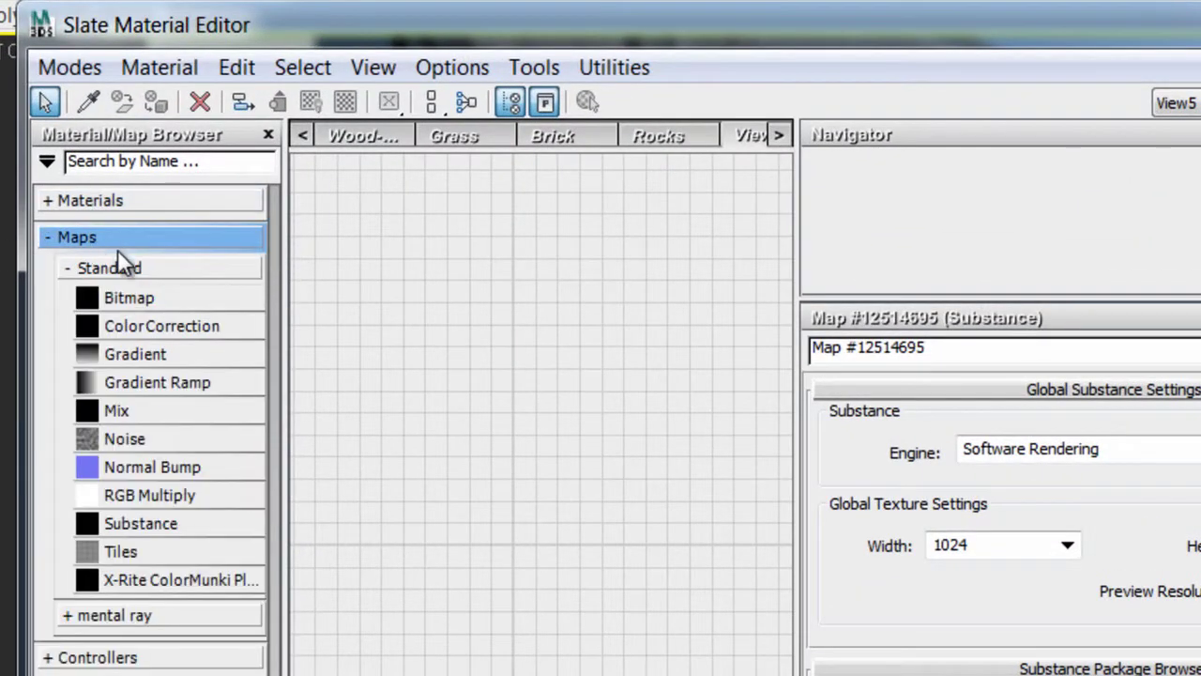
click(129, 523)
click(498, 474)
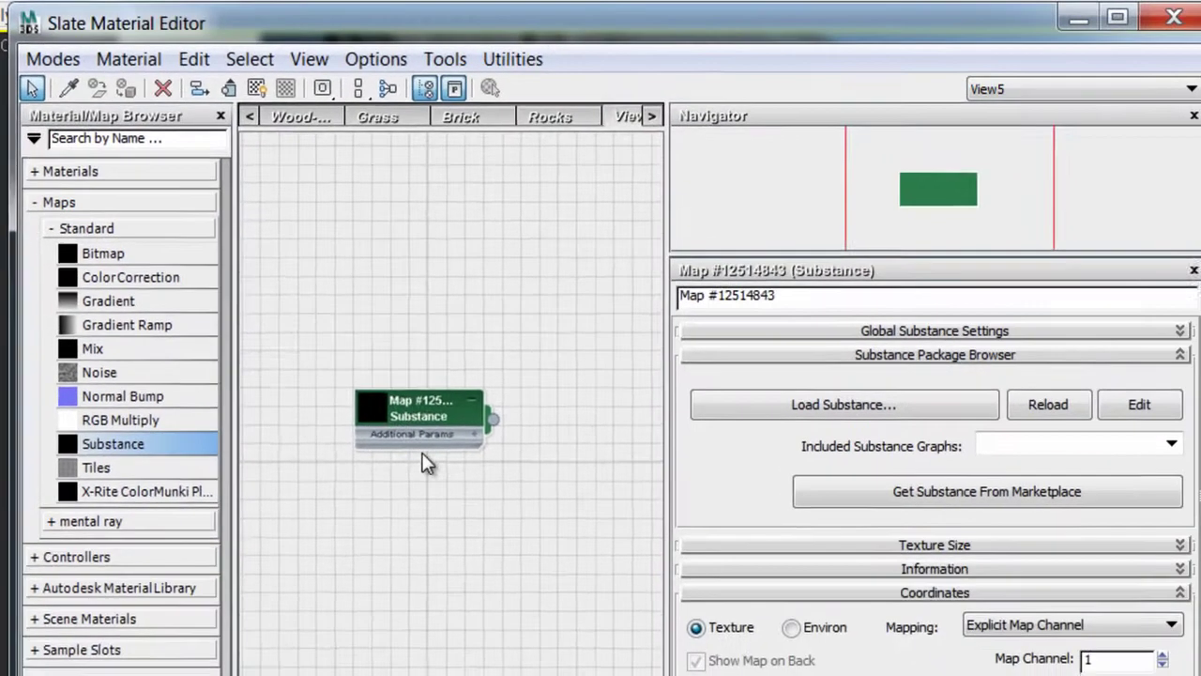
scroll(508, 544, up, 4)
double_click(318, 348)
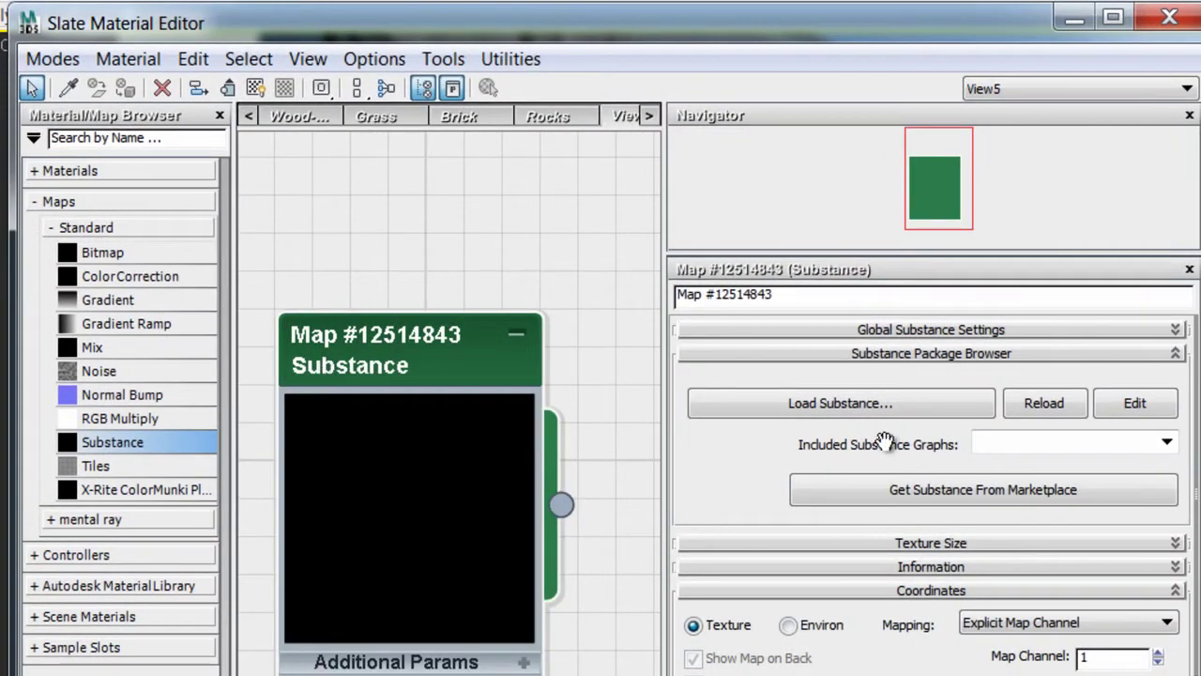
Step: Load BrickWall_02.sbsar from the Substance textures folder into the new Substance map
mouse_move(722, 467)
mouse_down()
mouse_move(710, 303)
mouse_move(710, 469)
mouse_up()
click(830, 406)
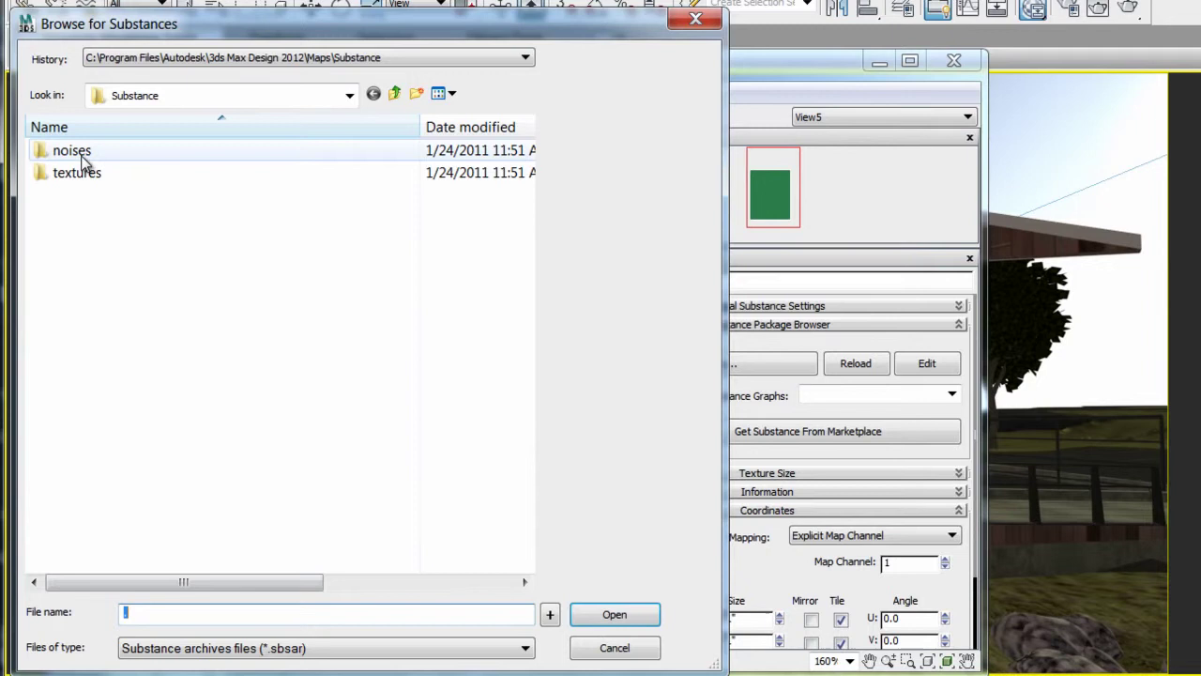
double_click(83, 153)
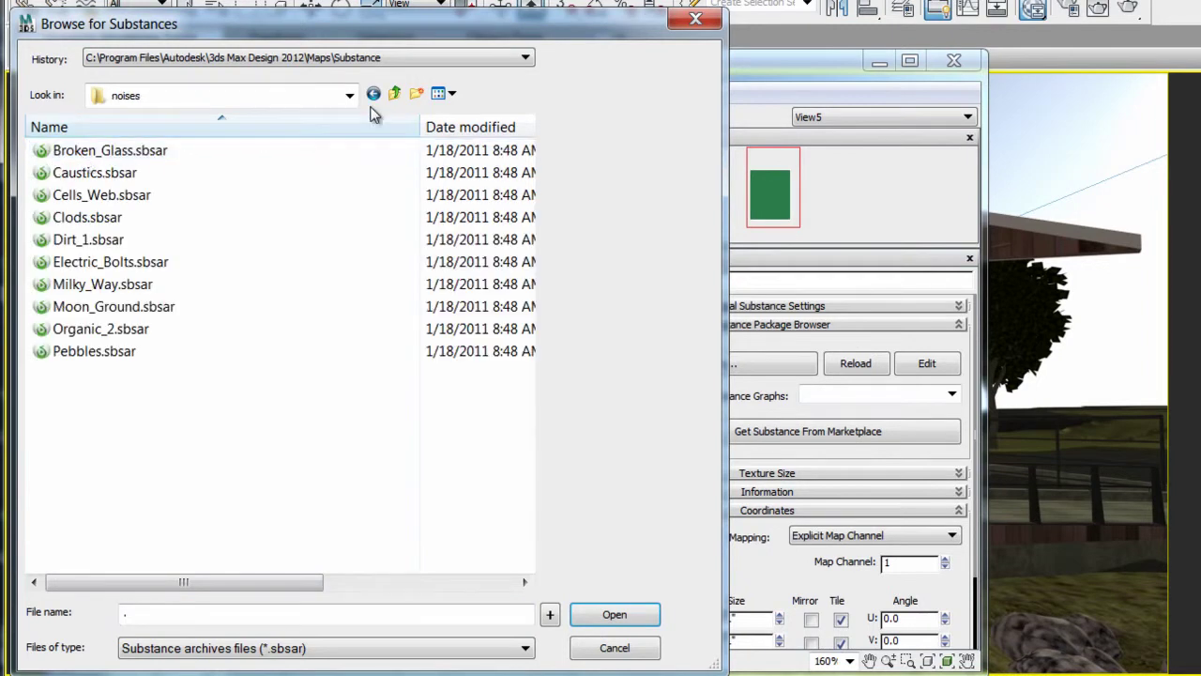
click(395, 93)
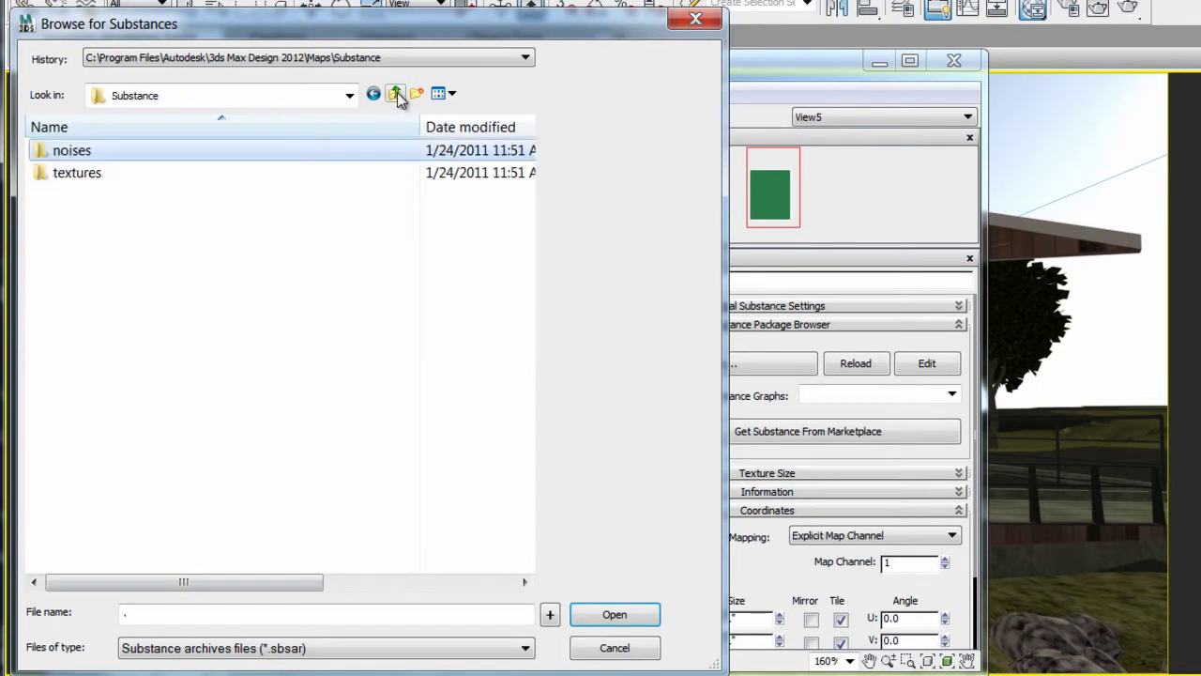
double_click(89, 176)
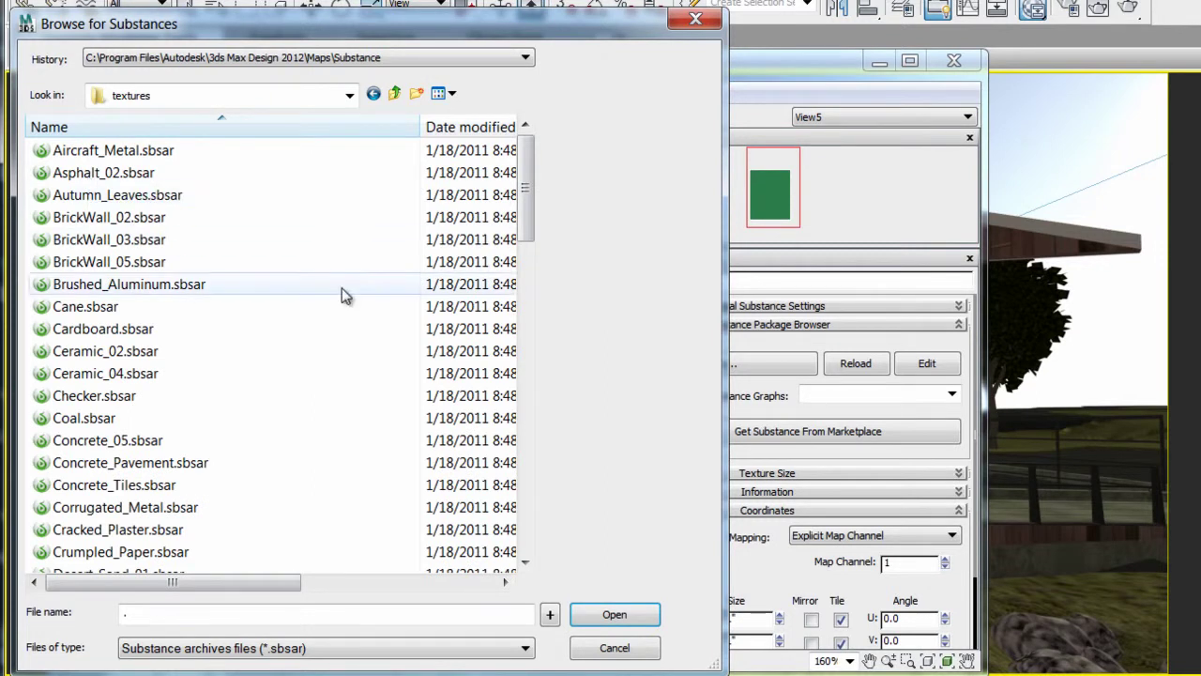
drag(528, 193, 530, 169)
double_click(146, 219)
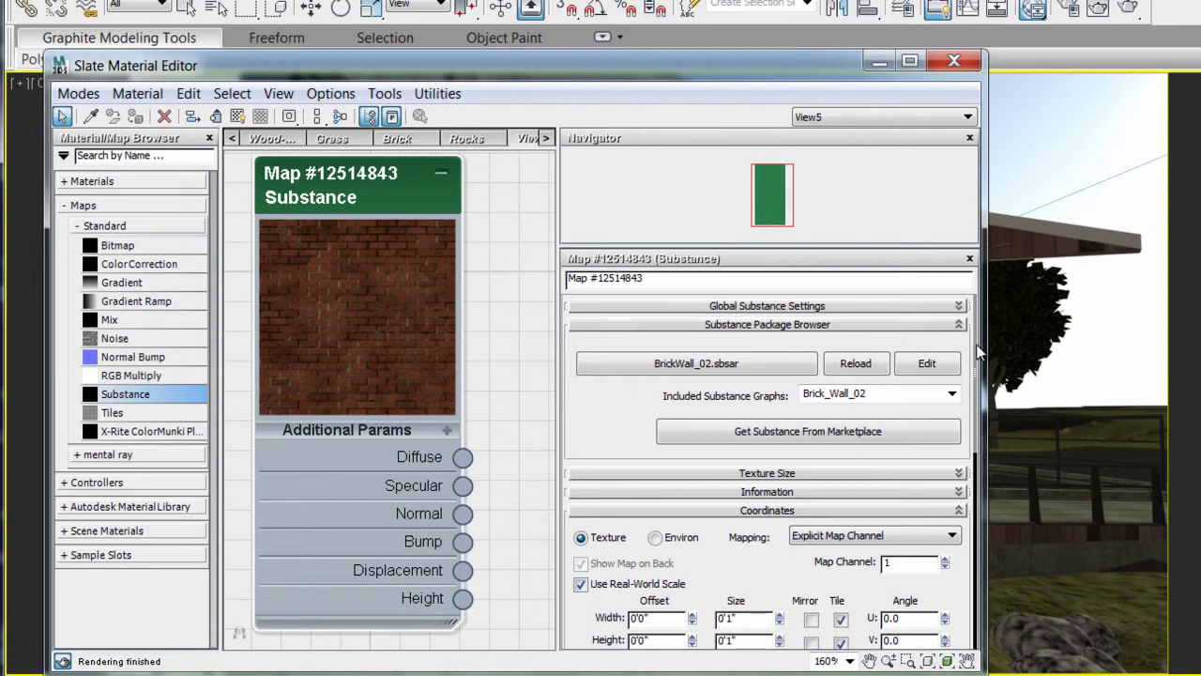
Step: Add an Arch & Design material and connect the brick Substance's Diffuse output to Diffuse Color Map and Specular to Reflection Glossiness Map
drag(978, 351, 981, 463)
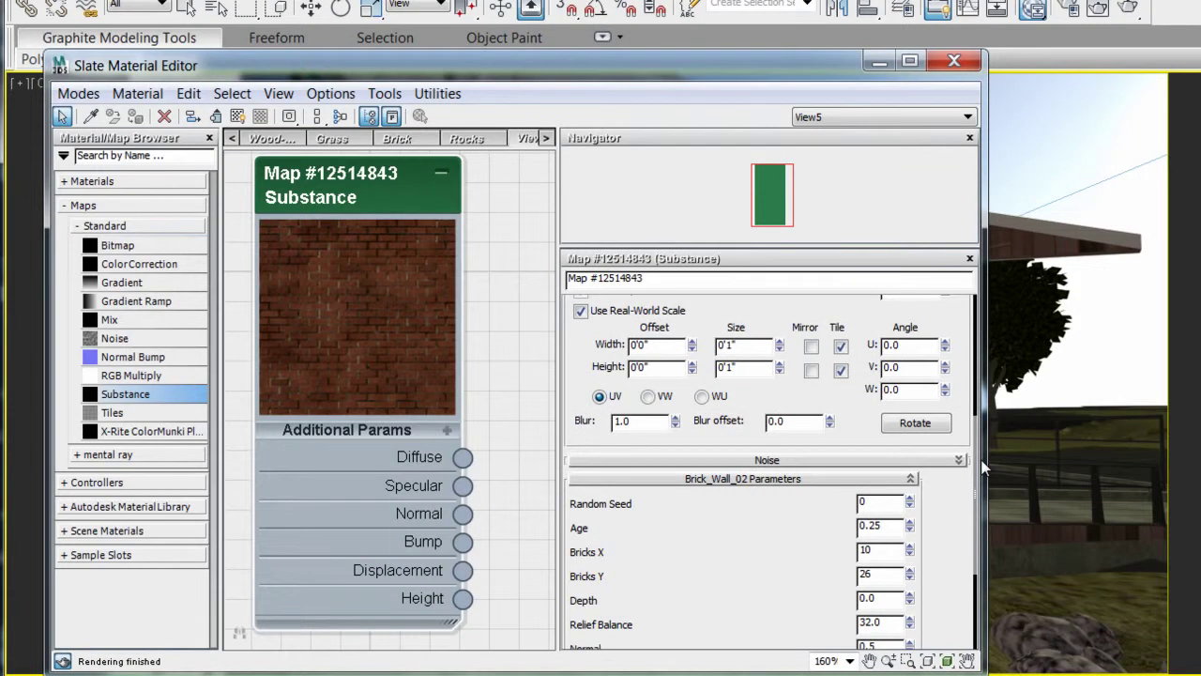
scroll(225, 394, down, 5)
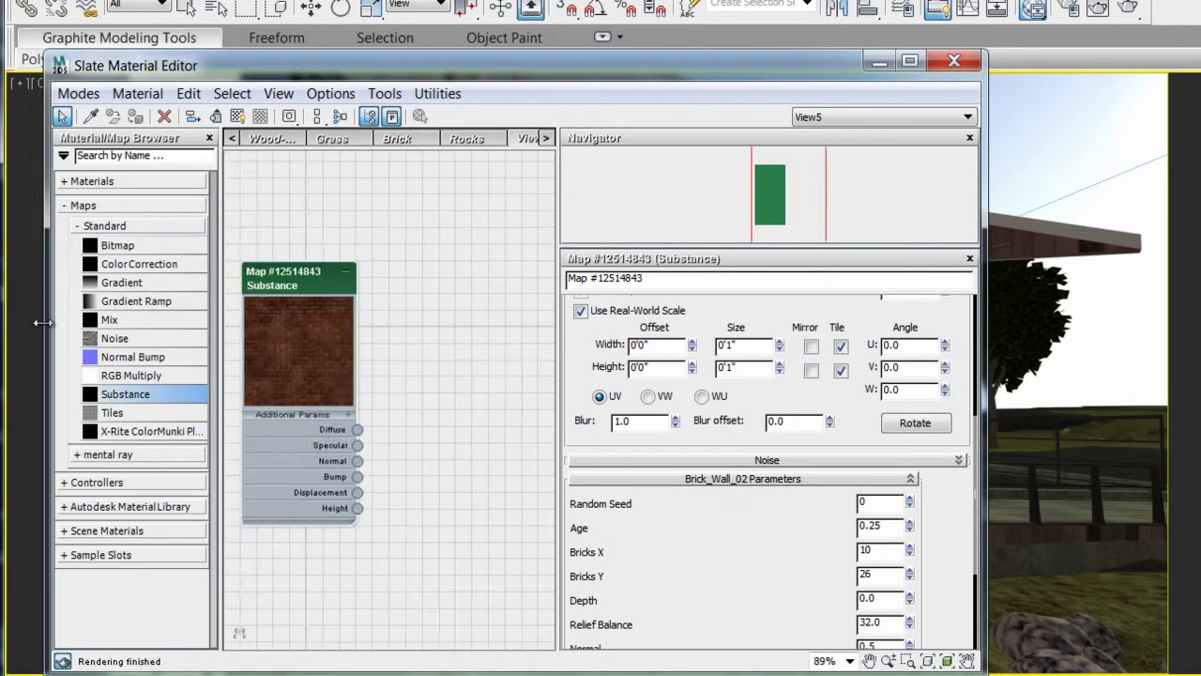
click(66, 182)
click(134, 283)
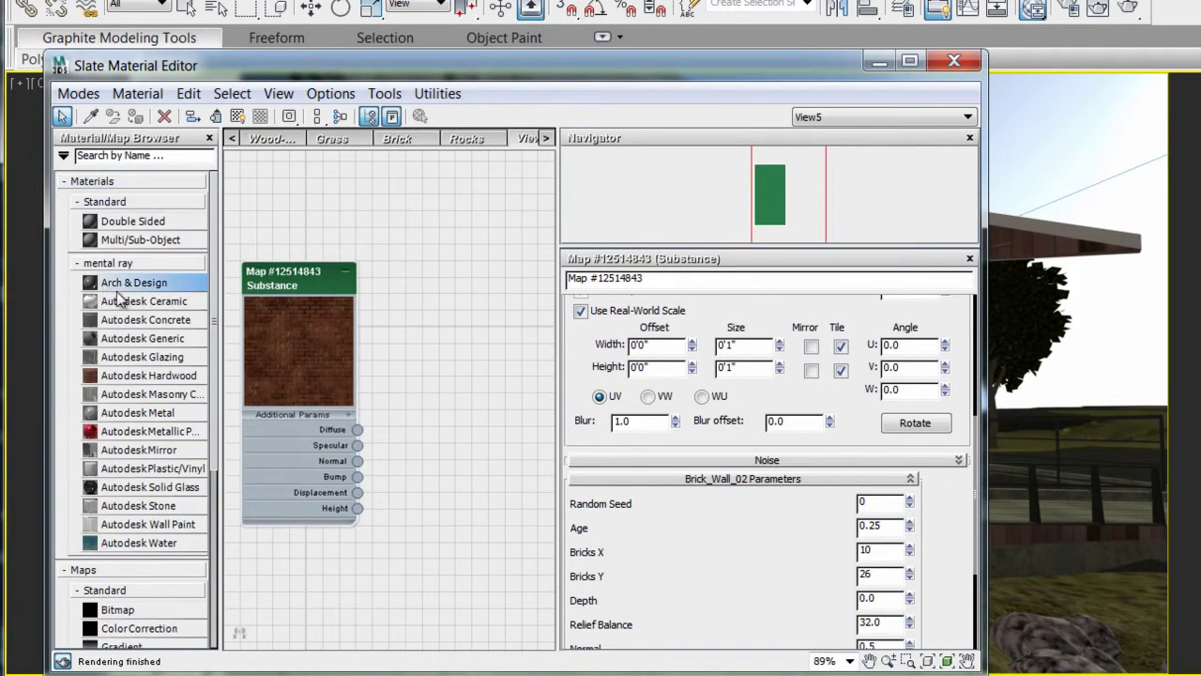
drag(293, 395, 438, 249)
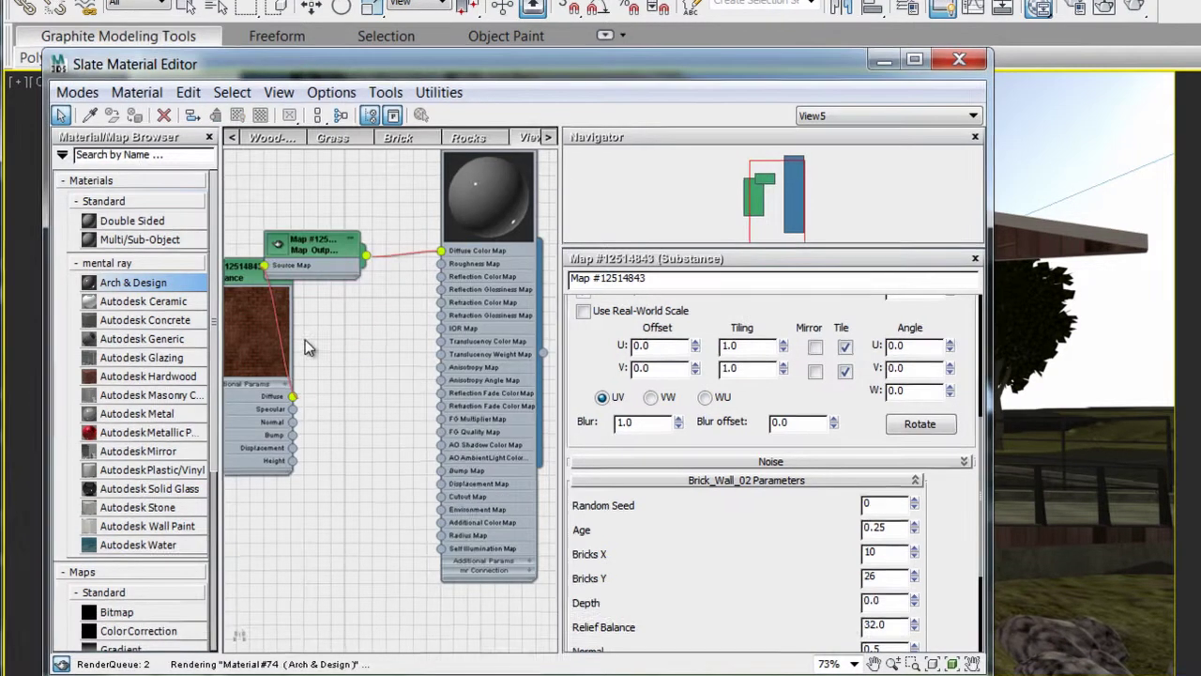
drag(293, 408, 425, 312)
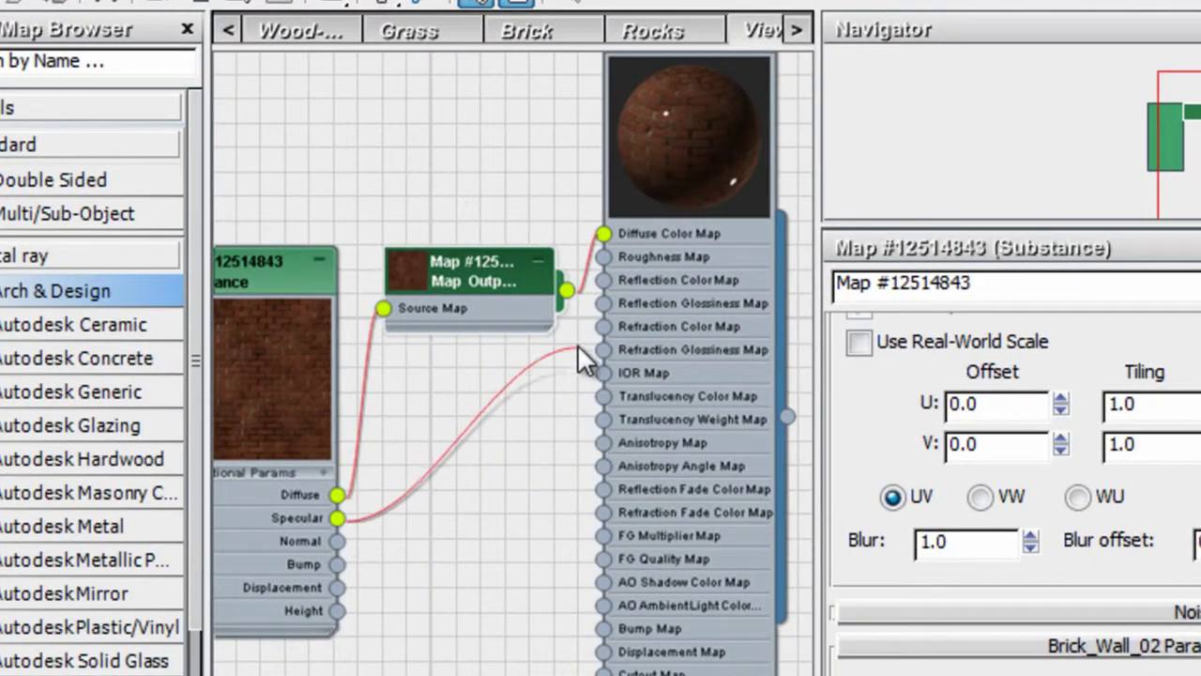
drag(577, 344, 603, 303)
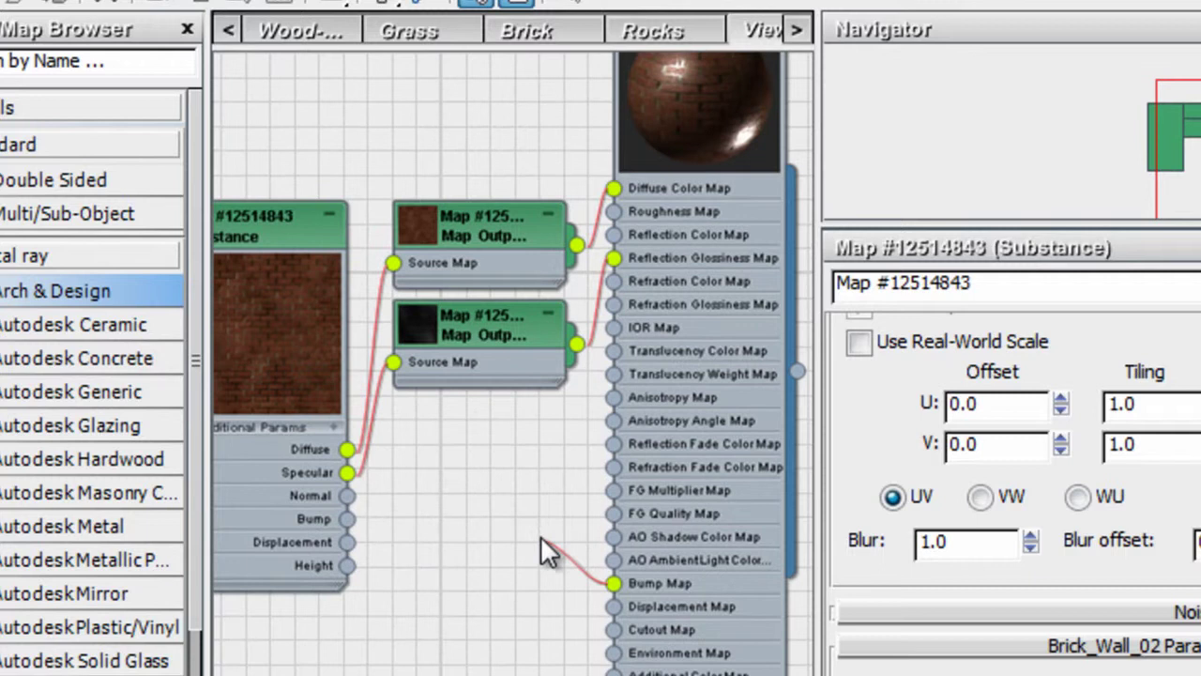
Step: Route the Normal output through a Normal Bump map into Bump Map, and connect the Displacement output to Displacement Map
drag(541, 540, 544, 544)
mouse_move(587, 561)
mouse_move(1060, 559)
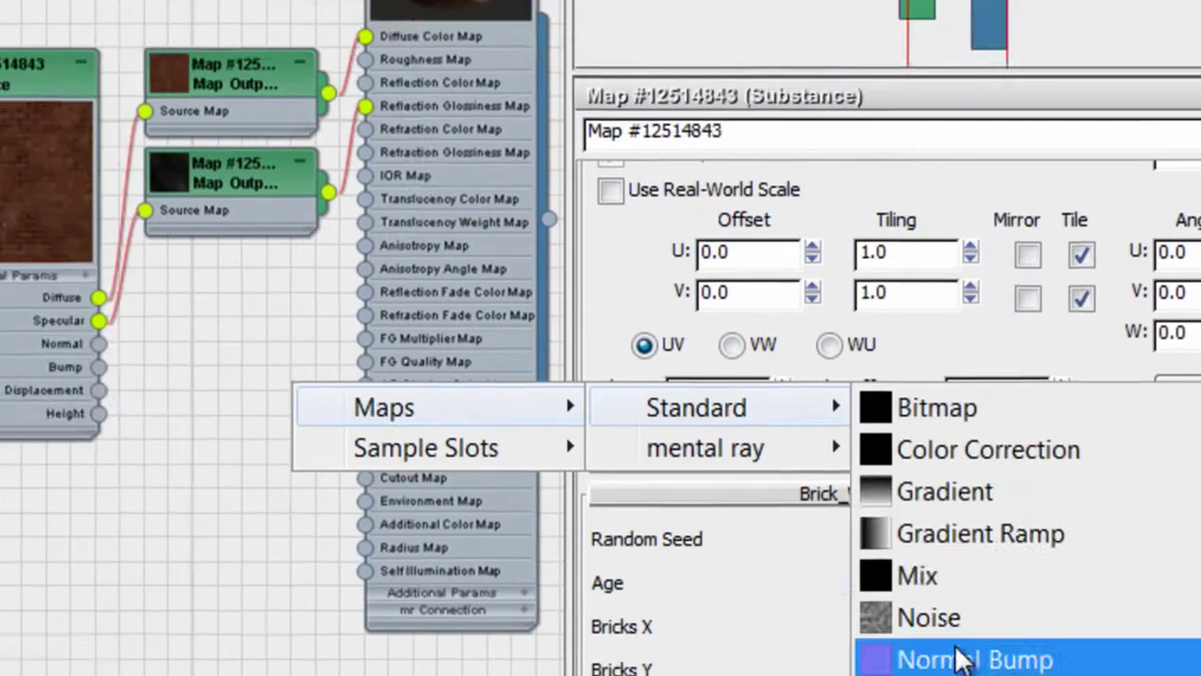
click(959, 660)
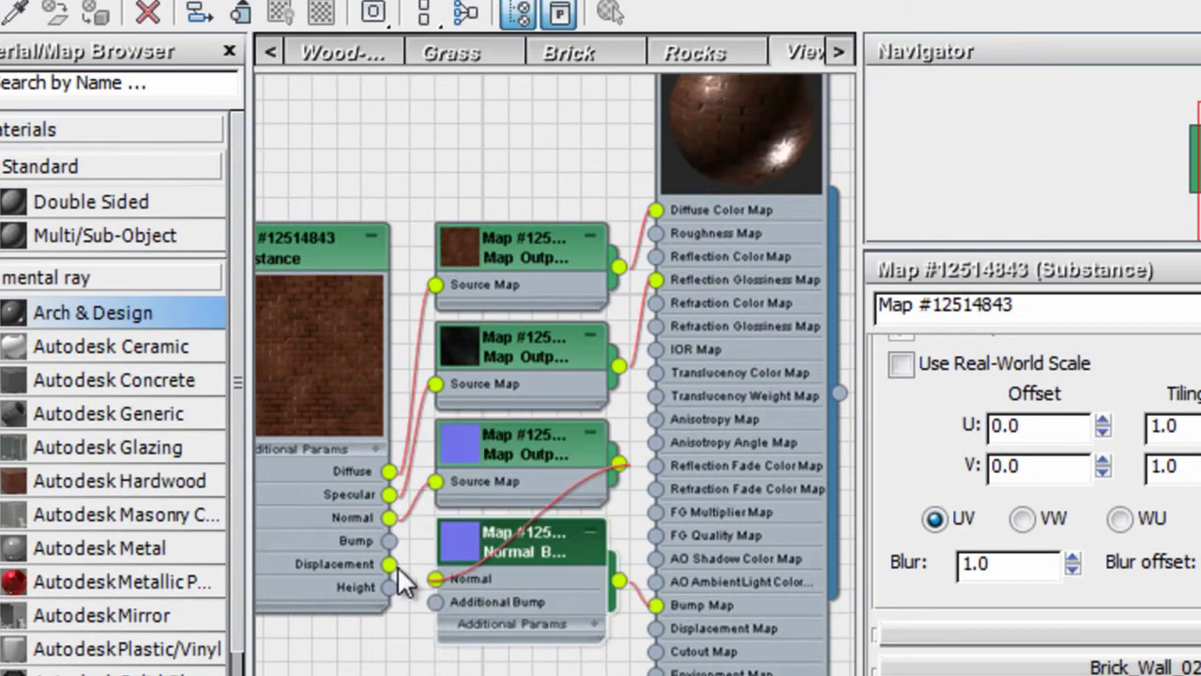
drag(391, 564, 656, 630)
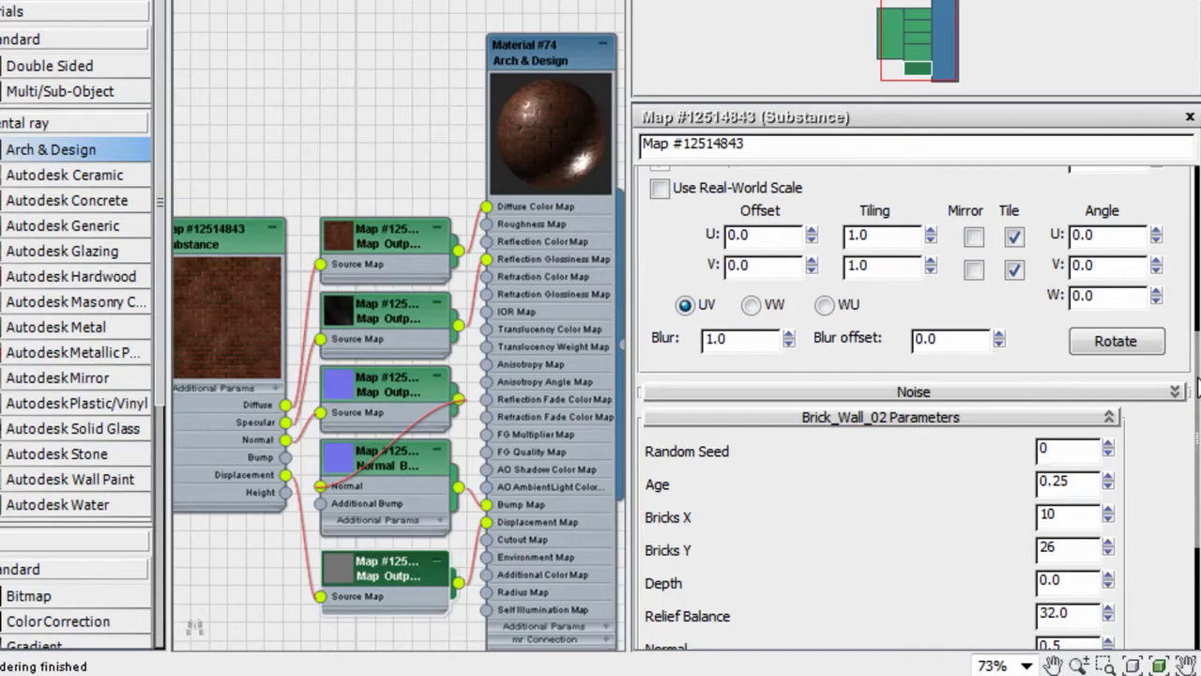
Step: Set the brick wall's Age parameter to 0.5 and try a Saturation of 0.2
drag(1198, 398, 1199, 467)
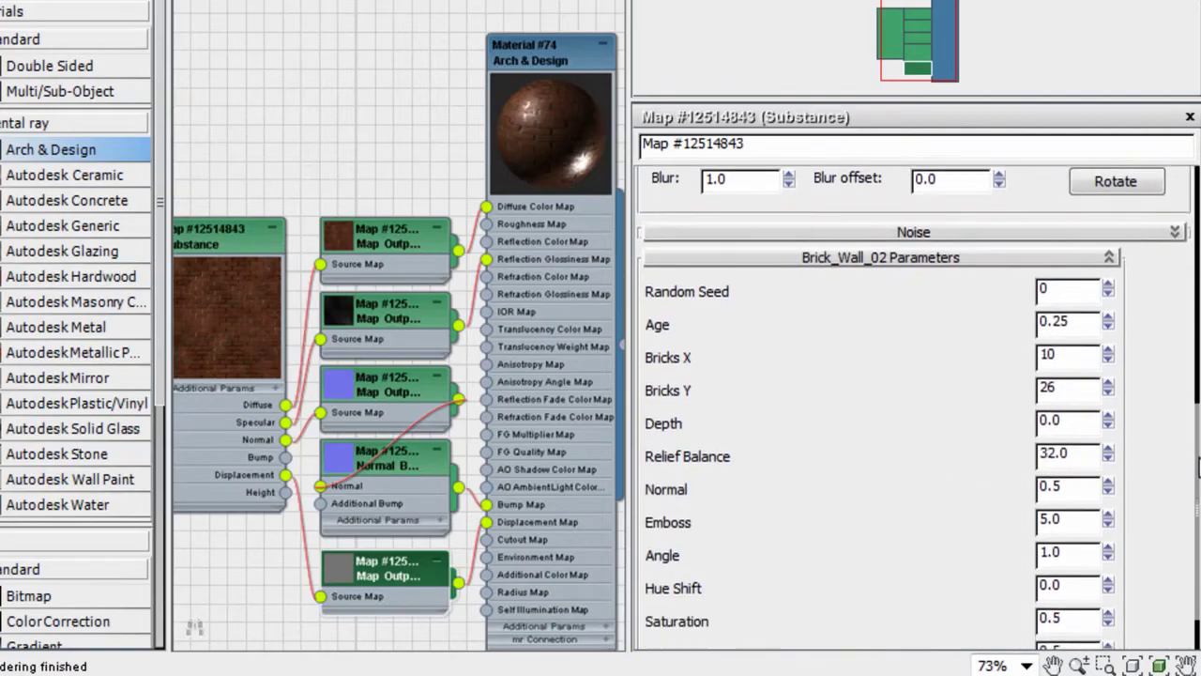
scroll(1070, 281, down, 2)
drag(1070, 252, 1021, 258)
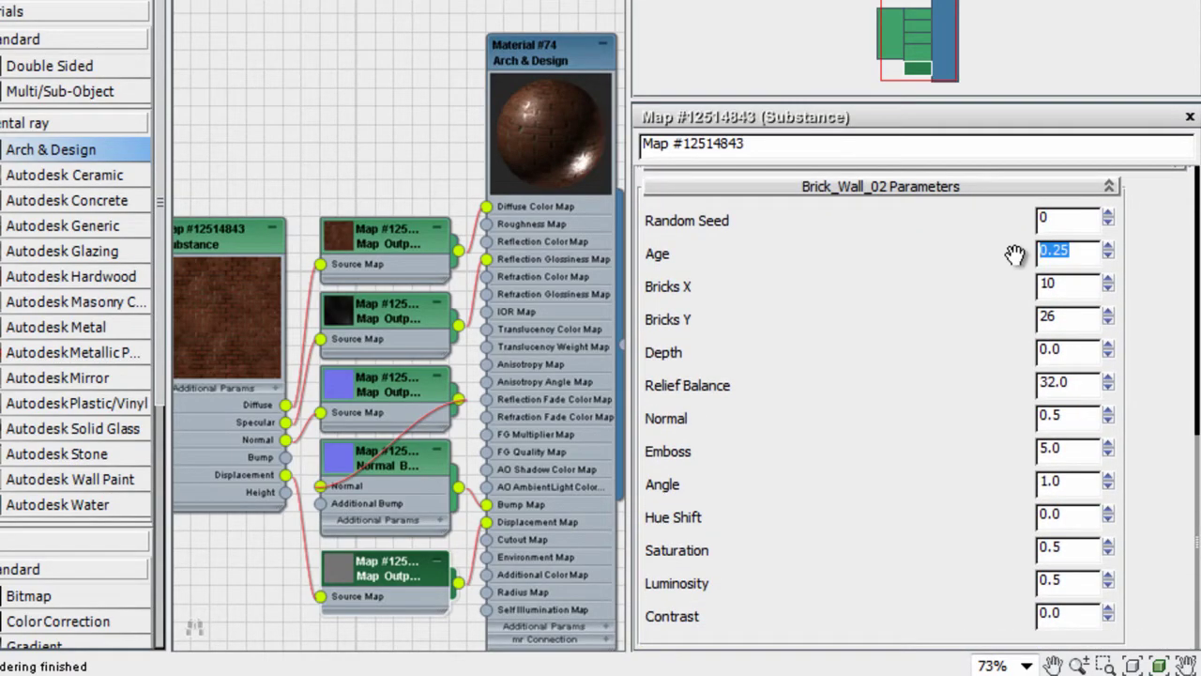
text(.50)
key(Return)
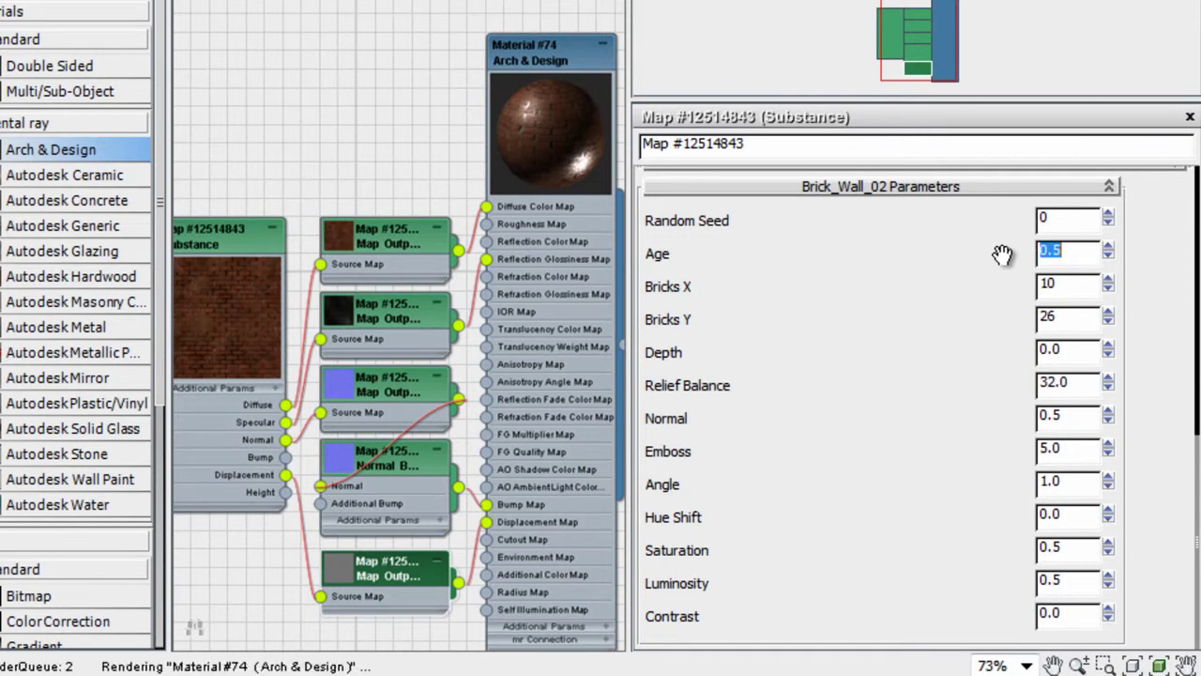
drag(1070, 547, 992, 545)
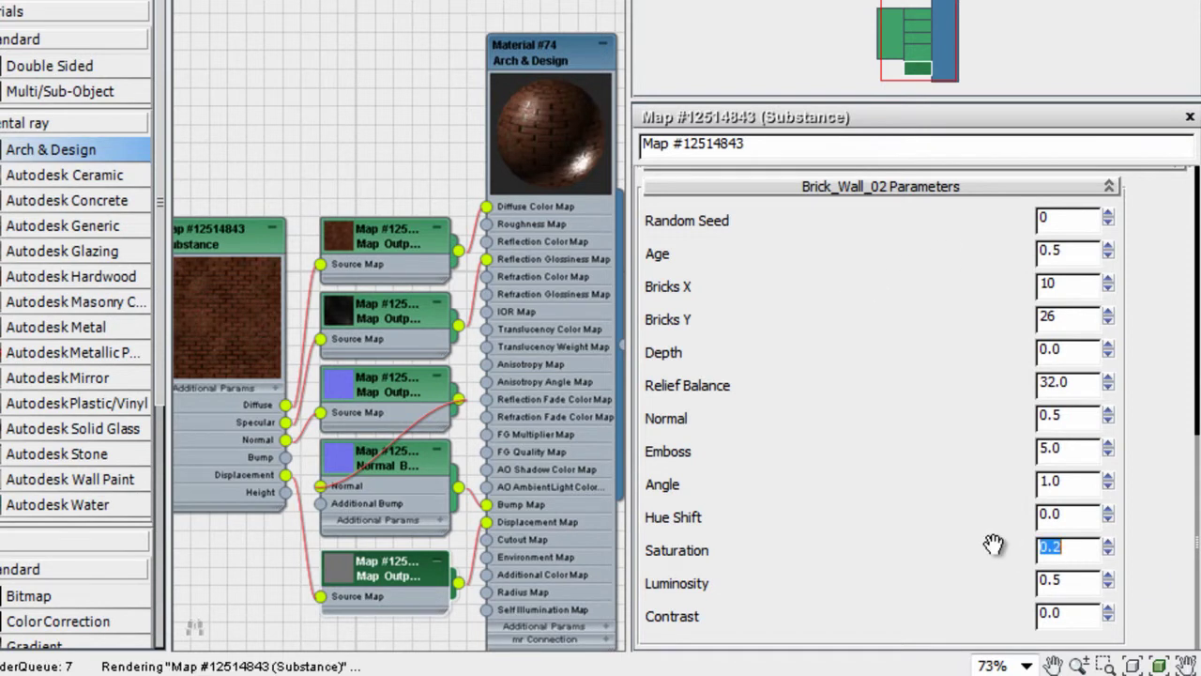
Step: Set the brick wall's Bricks X parameter to 5 and Bricks Y to 10
drag(1070, 283, 961, 279)
drag(1070, 317, 1020, 321)
text(10)
key(Return)
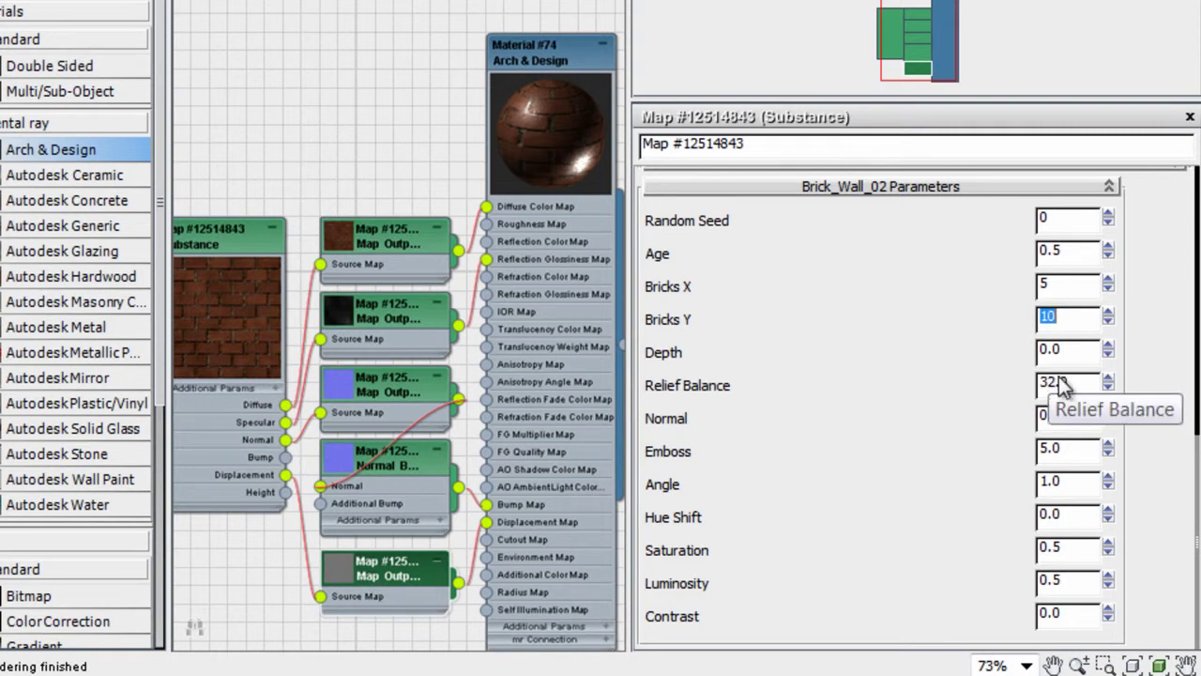
Step: Switch the brick Substance's texture size to Absolute, with width and height at 1024
scroll(911, 346, up, 5)
click(904, 328)
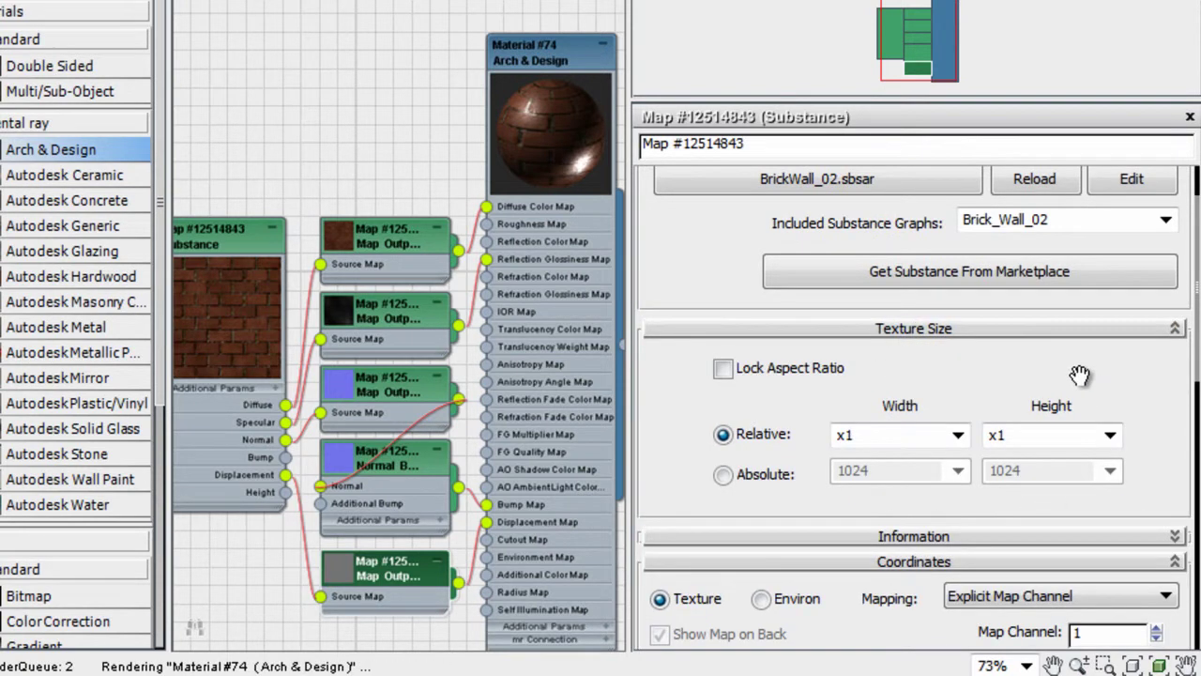
click(723, 475)
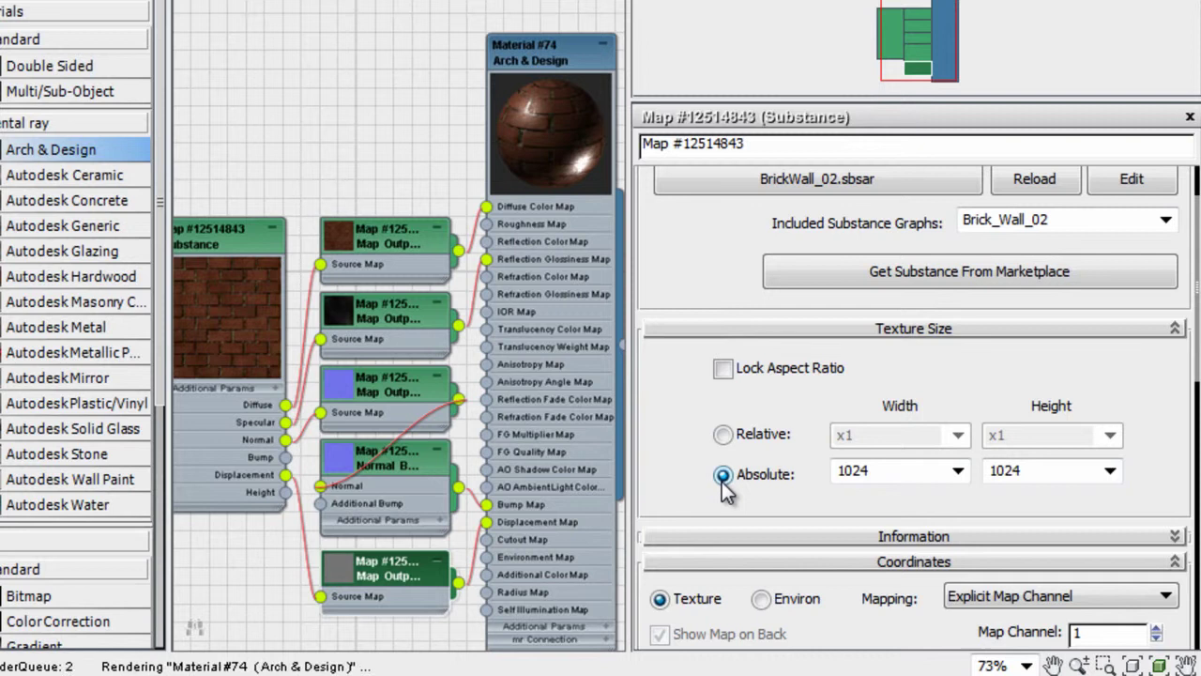
click(958, 471)
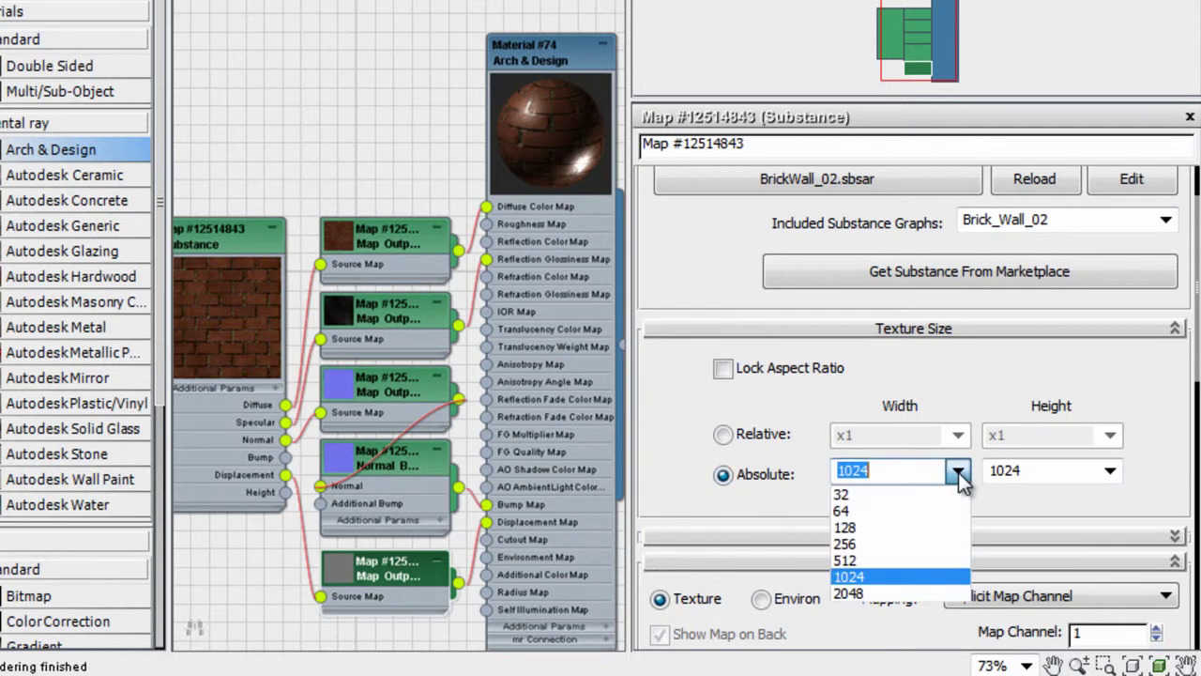
click(1008, 495)
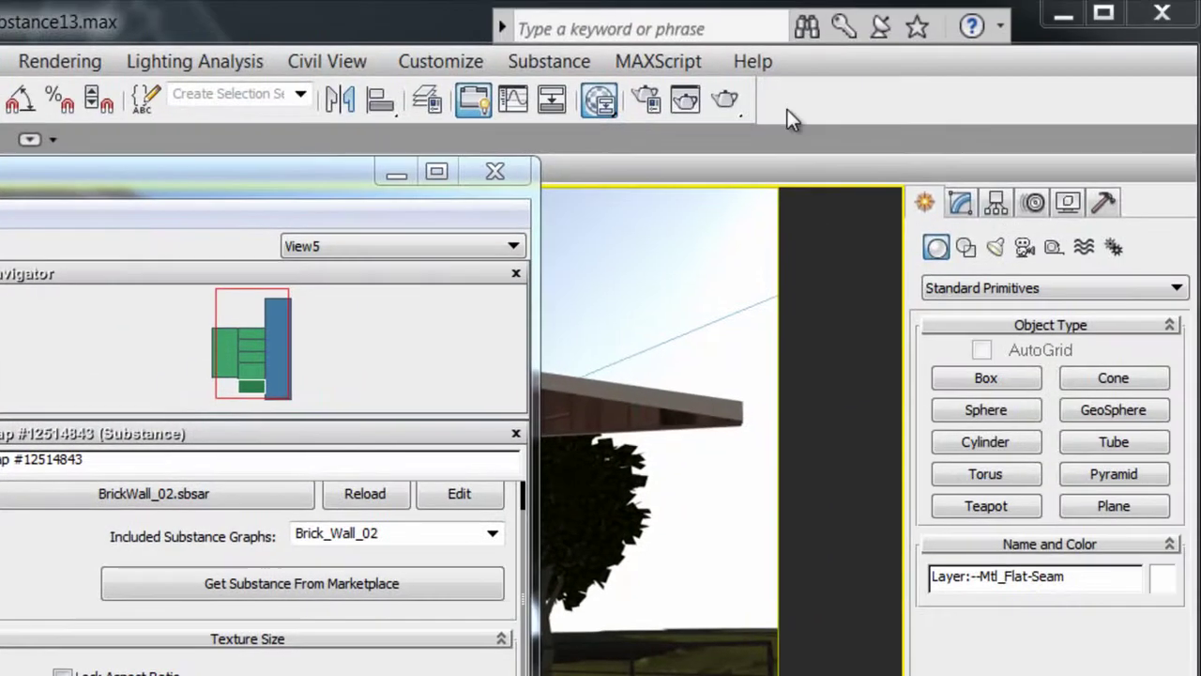
Step: Display the Substance toolbar in the main interface
right_click(788, 99)
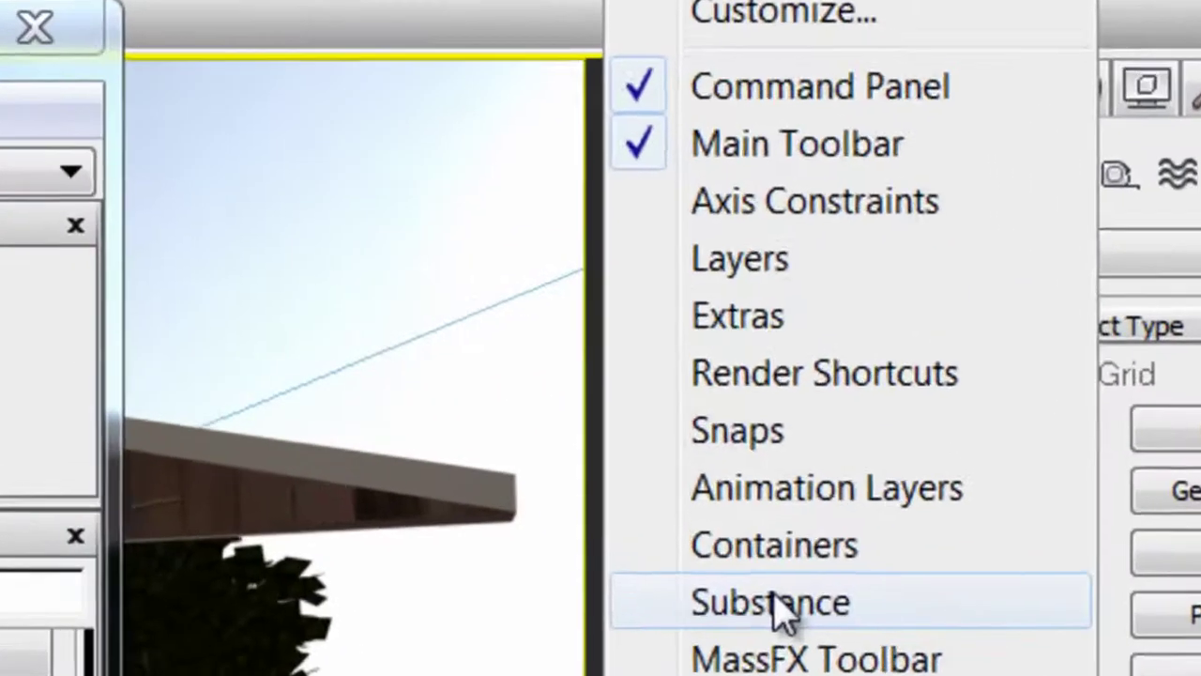
click(844, 514)
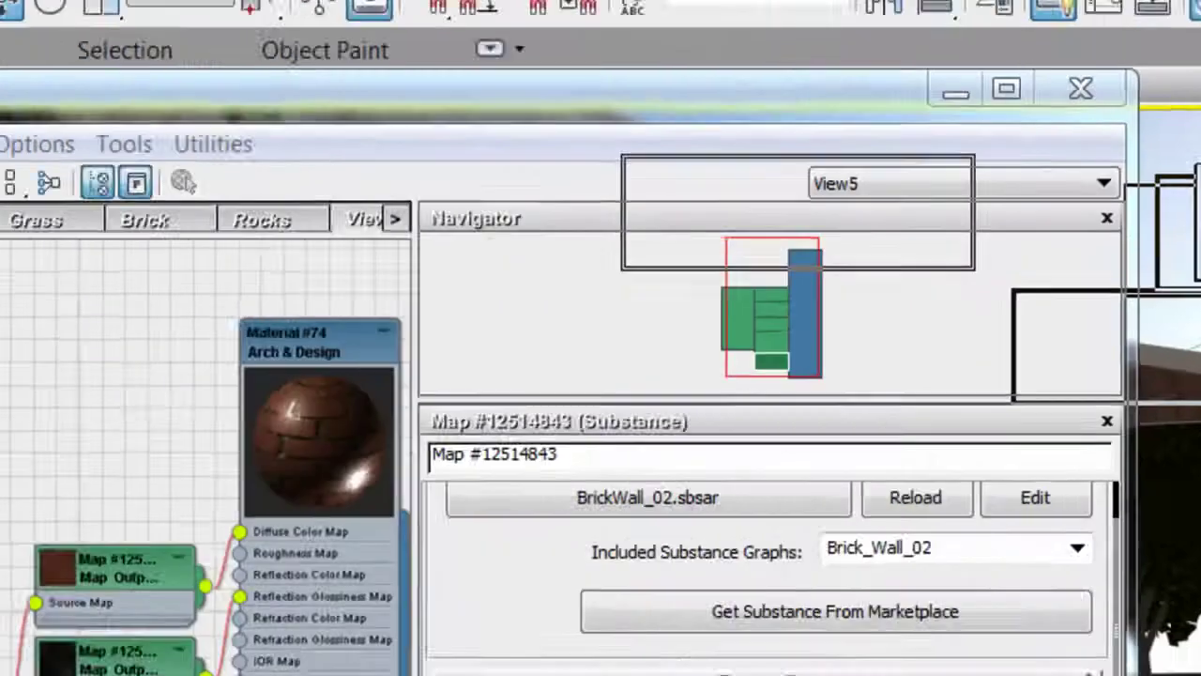
Step: Browse the texture packages in the Substance Browser and examine their previews
key(Down)
key(Down)
key(Down)
key(Down)
key(Down)
key(Down)
key(Down)
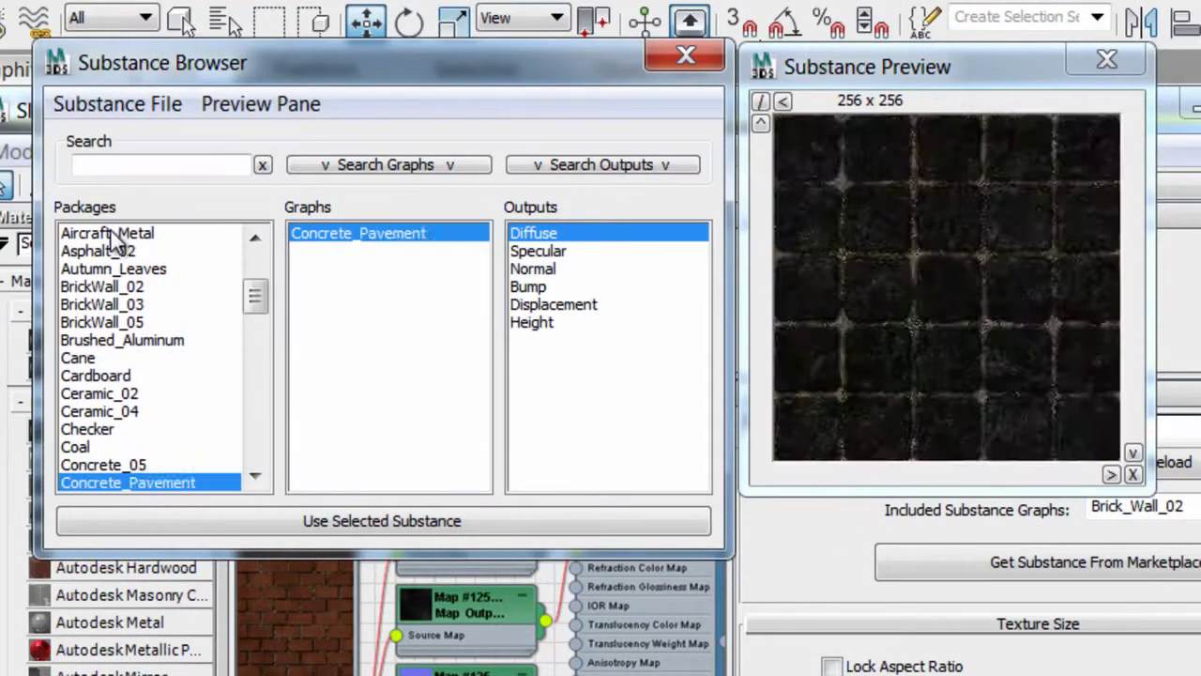
key(Down)
key(Down)
key(Down)
key(Down)
key(Down)
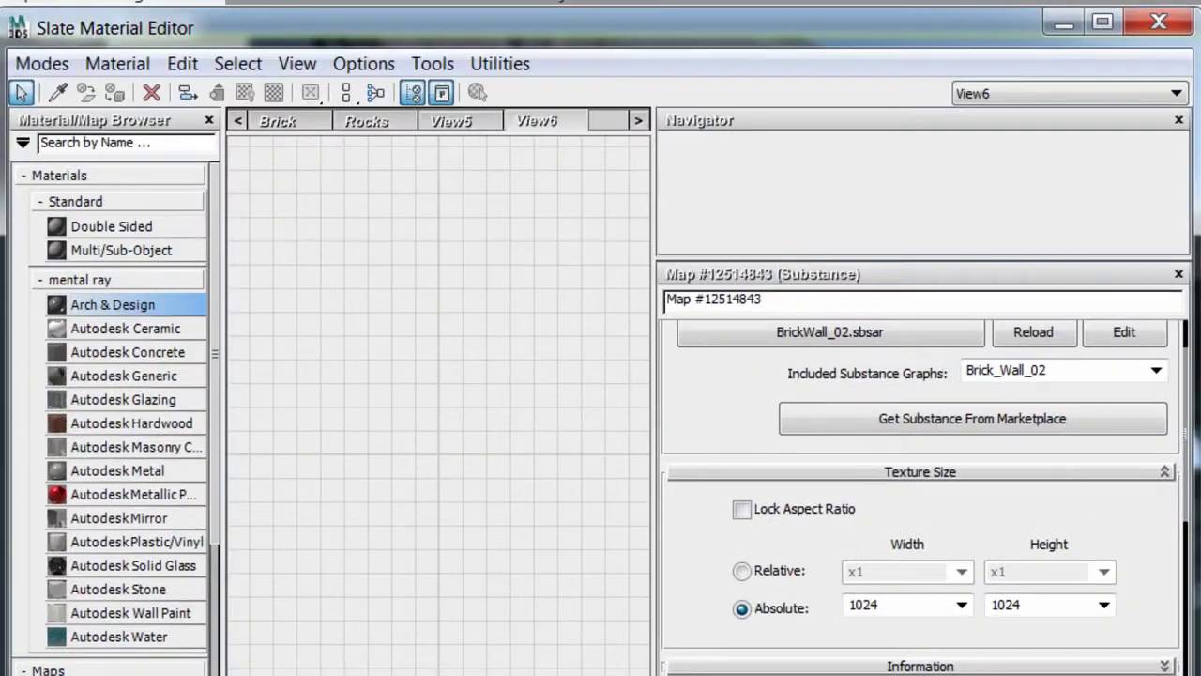
Step: Add a Substance map loaded with Make_It_Tile.sbsar to View6 and feed its Source input with the Wood-sample05.jpg bitmap
scroll(117, 422, down, 5)
drag(119, 549, 436, 385)
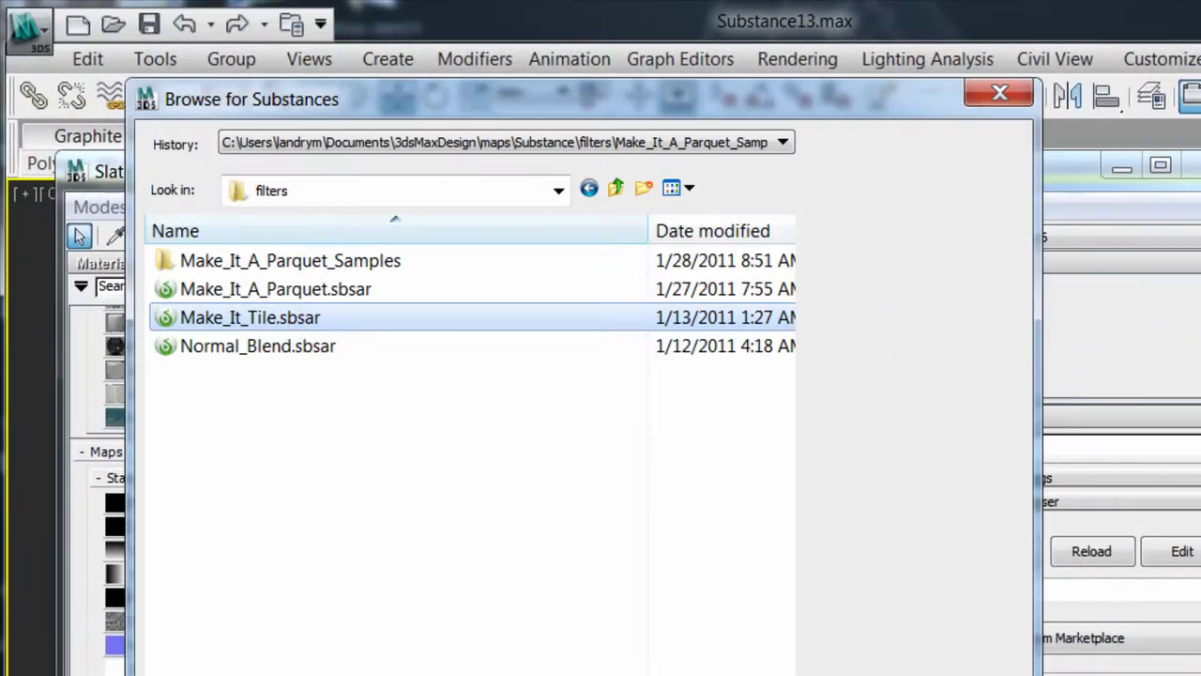
double_click(295, 319)
drag(404, 608, 359, 533)
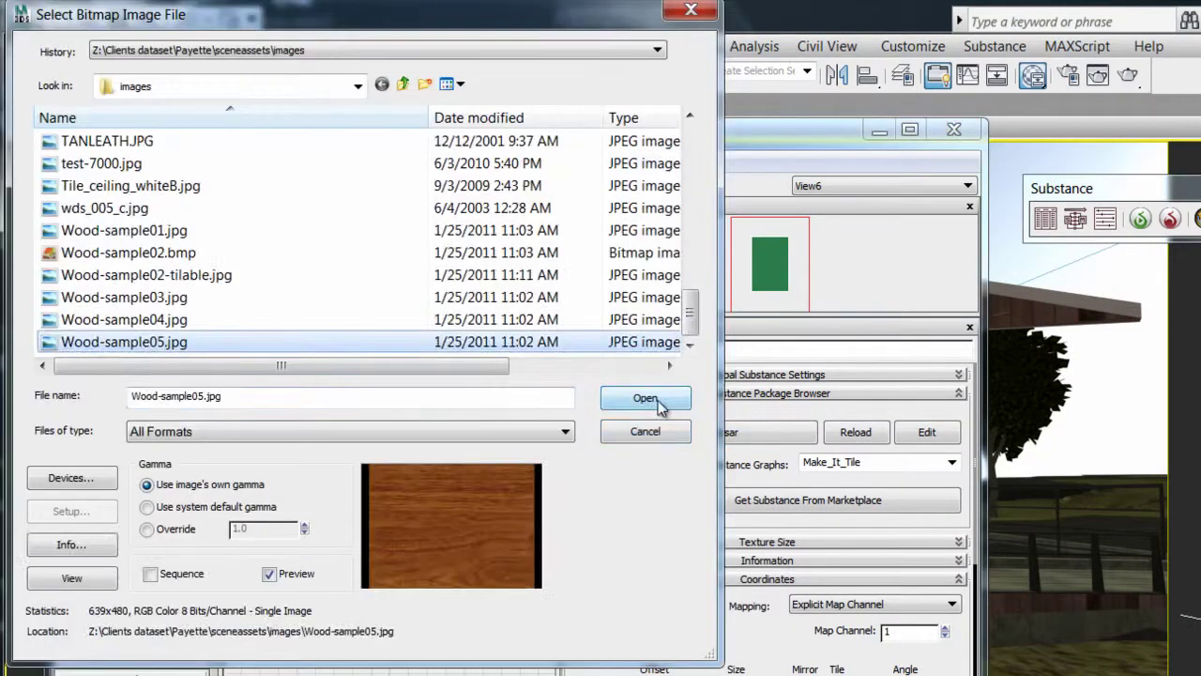
click(646, 399)
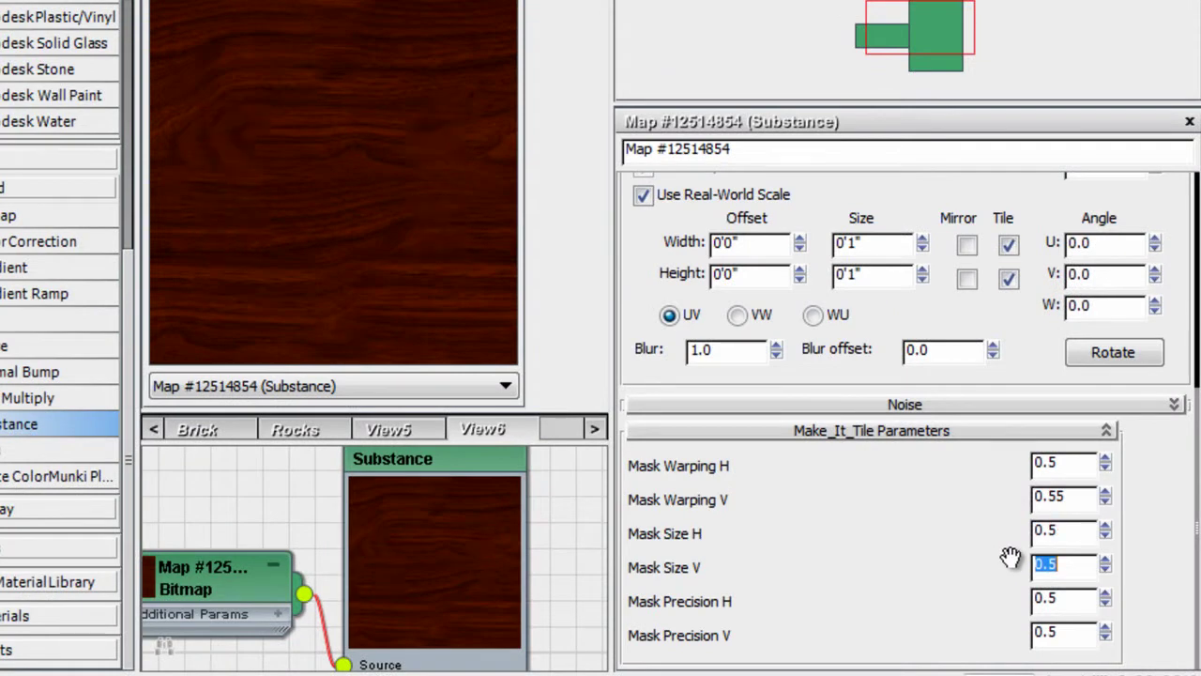
Step: Set the Make_It_Tile mask warping and size values to 0.0 and precision to 0.1, and render the map at 512 × 512
key(Tab)
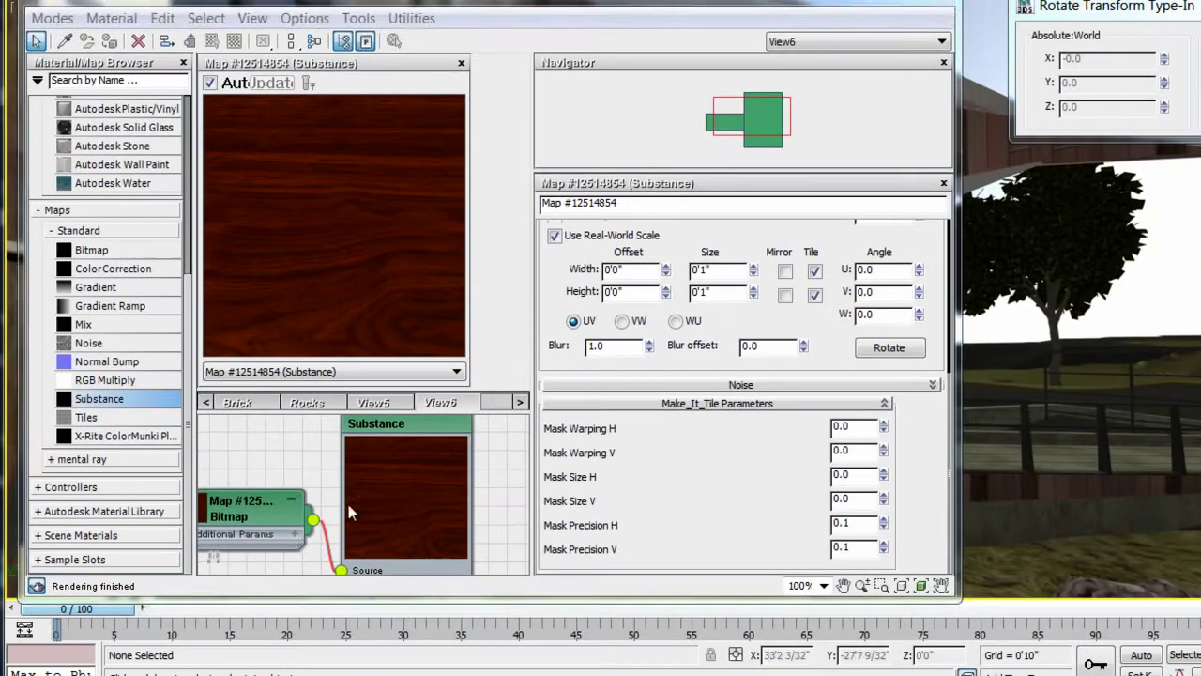
right_click(391, 548)
click(478, 122)
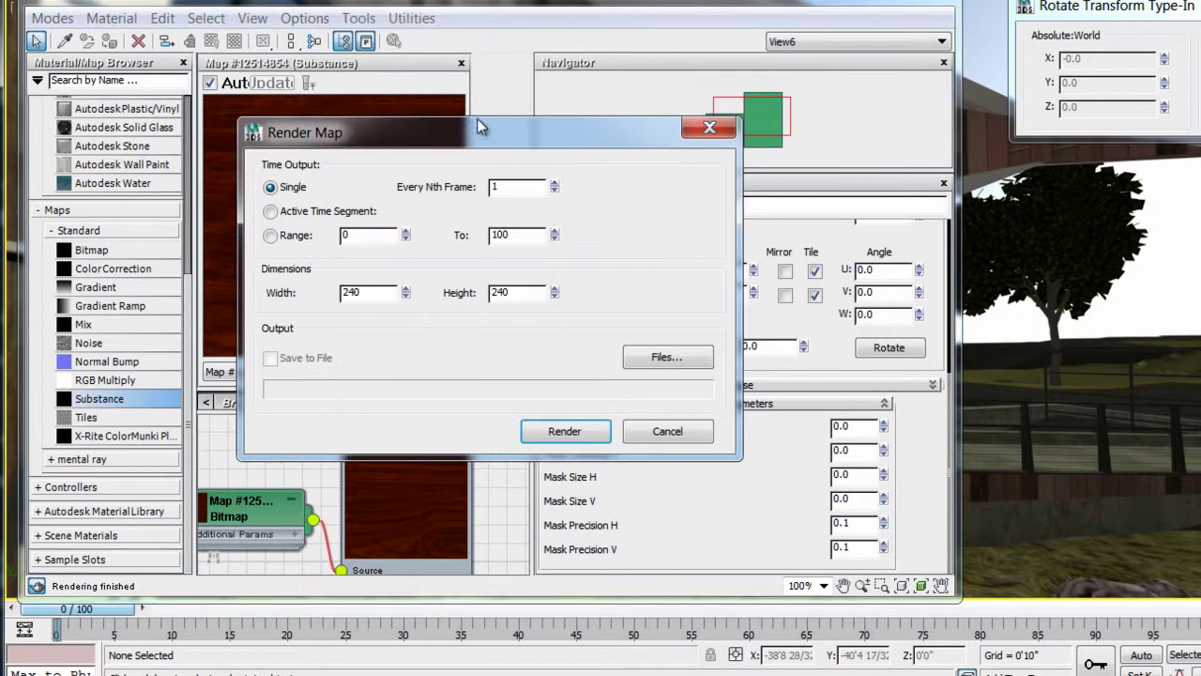
drag(366, 291, 304, 291)
text(512)
drag(516, 293, 455, 298)
text(512)
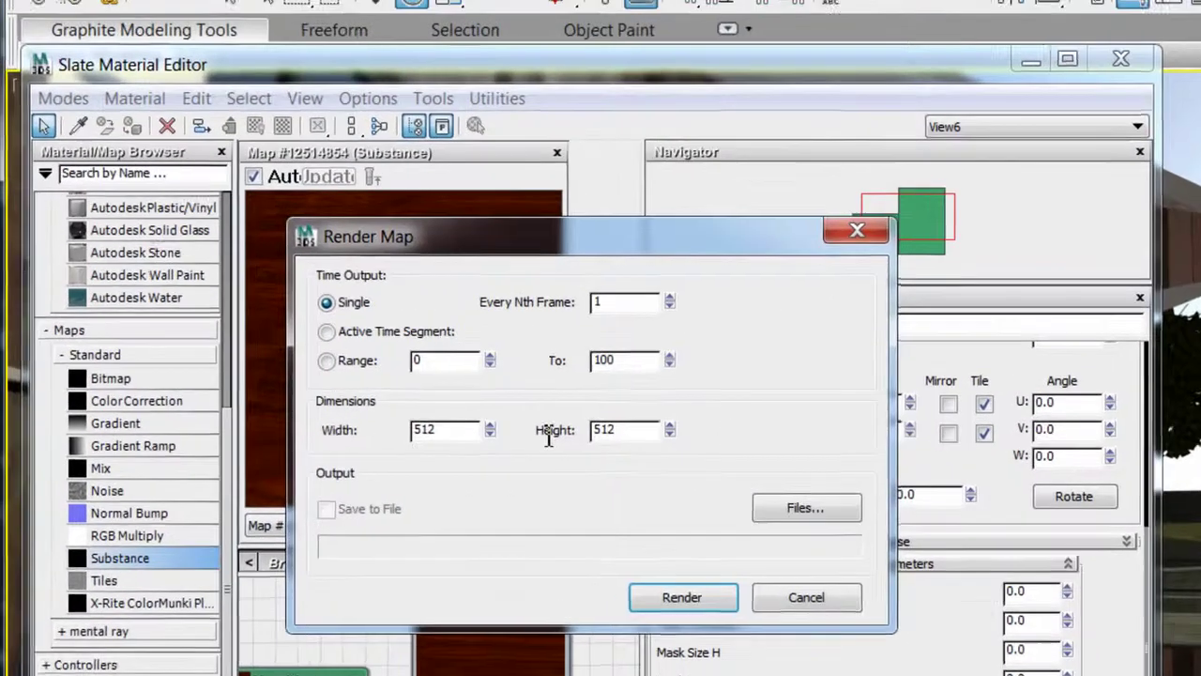
click(576, 447)
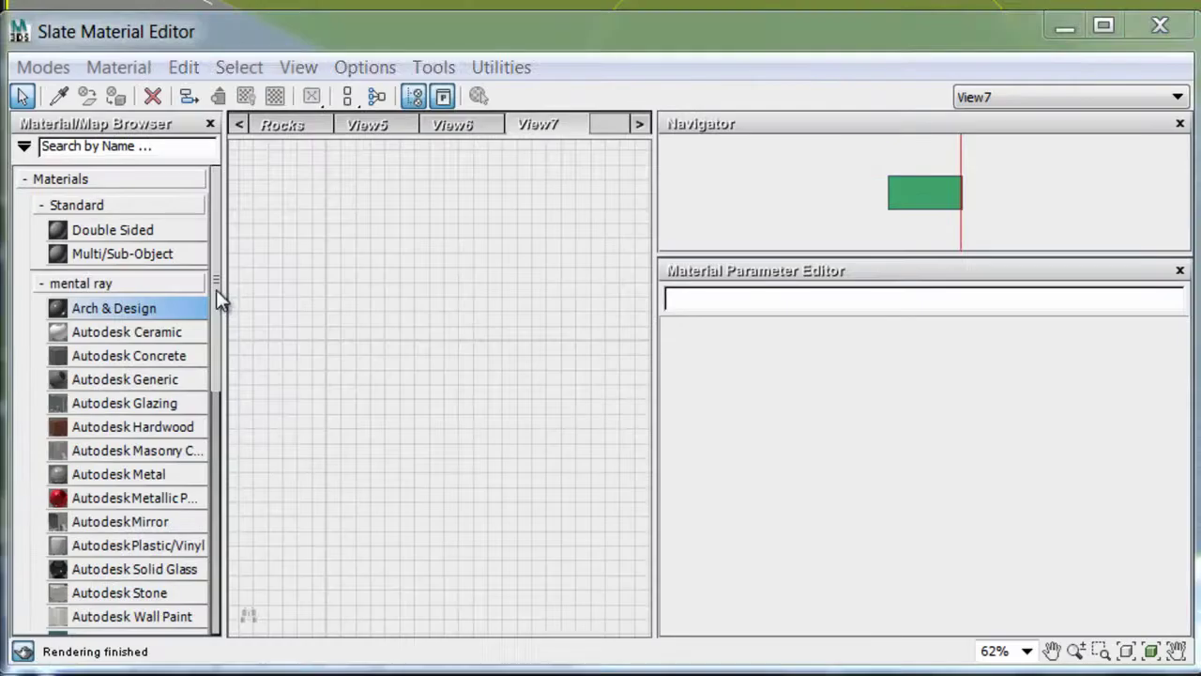
Step: Add a Substance map to View7 and load it with Make_It_A_Parquet.sbsar
drag(217, 301, 216, 522)
drag(94, 456, 403, 322)
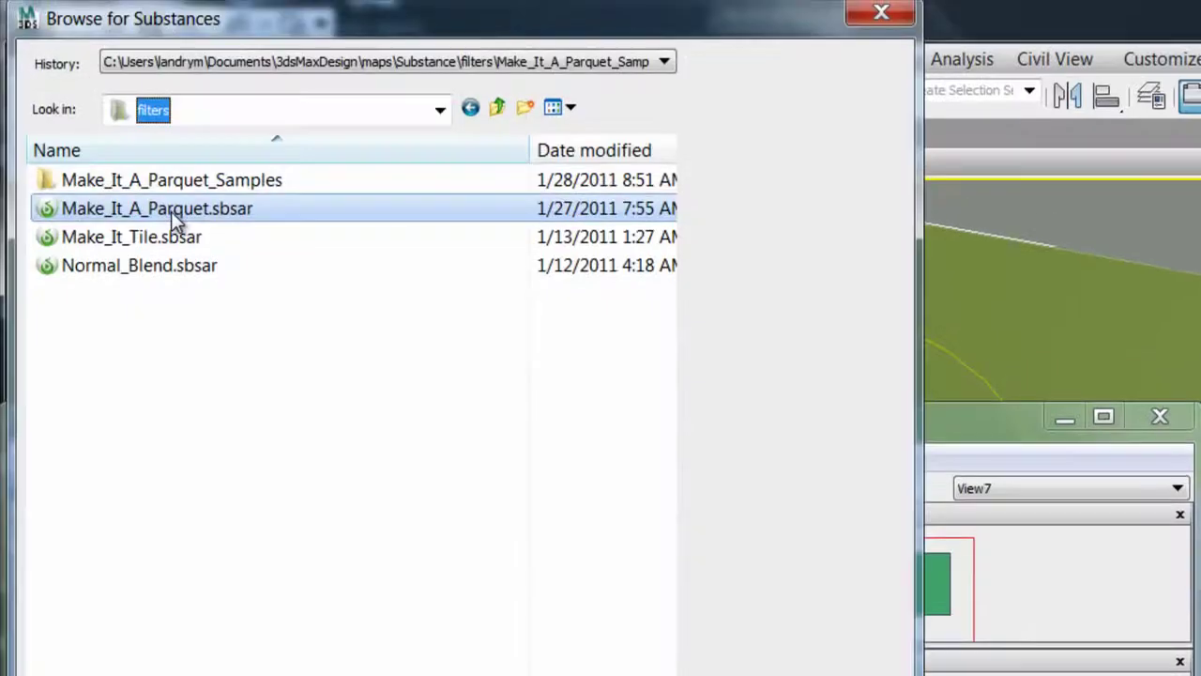
click(171, 211)
Step: Feed the parquet Substance's Input with a wood Bitmap map
drag(440, 394, 356, 357)
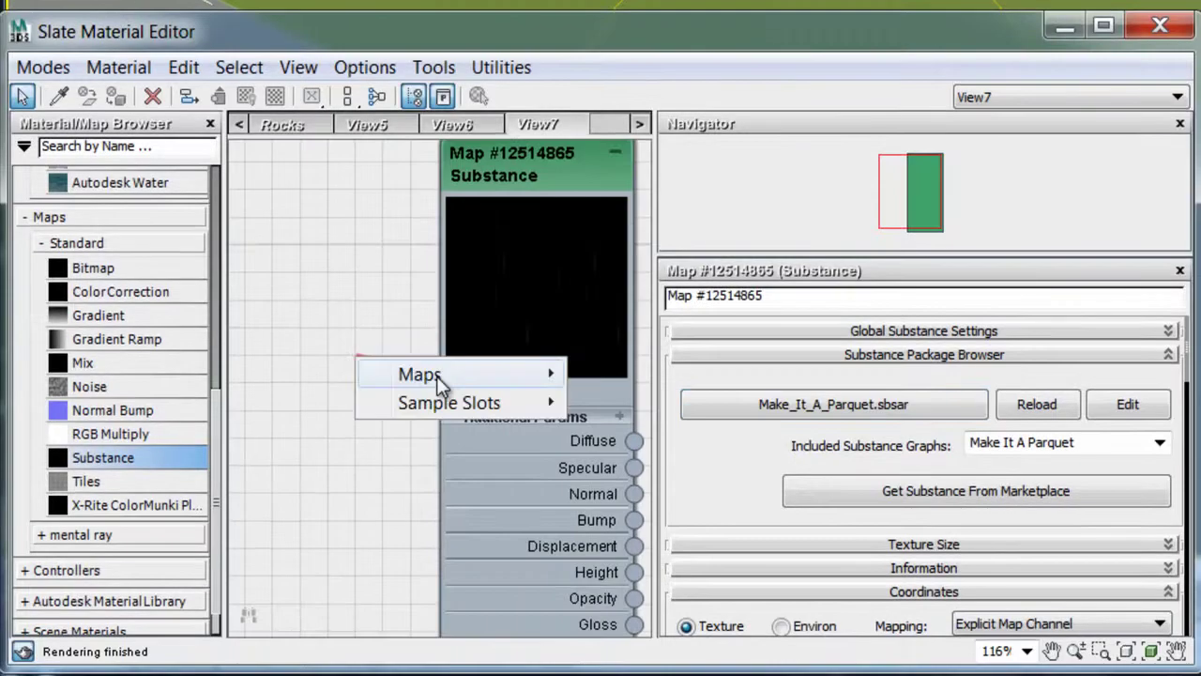
mouse_move(436, 375)
mouse_move(644, 379)
click(809, 373)
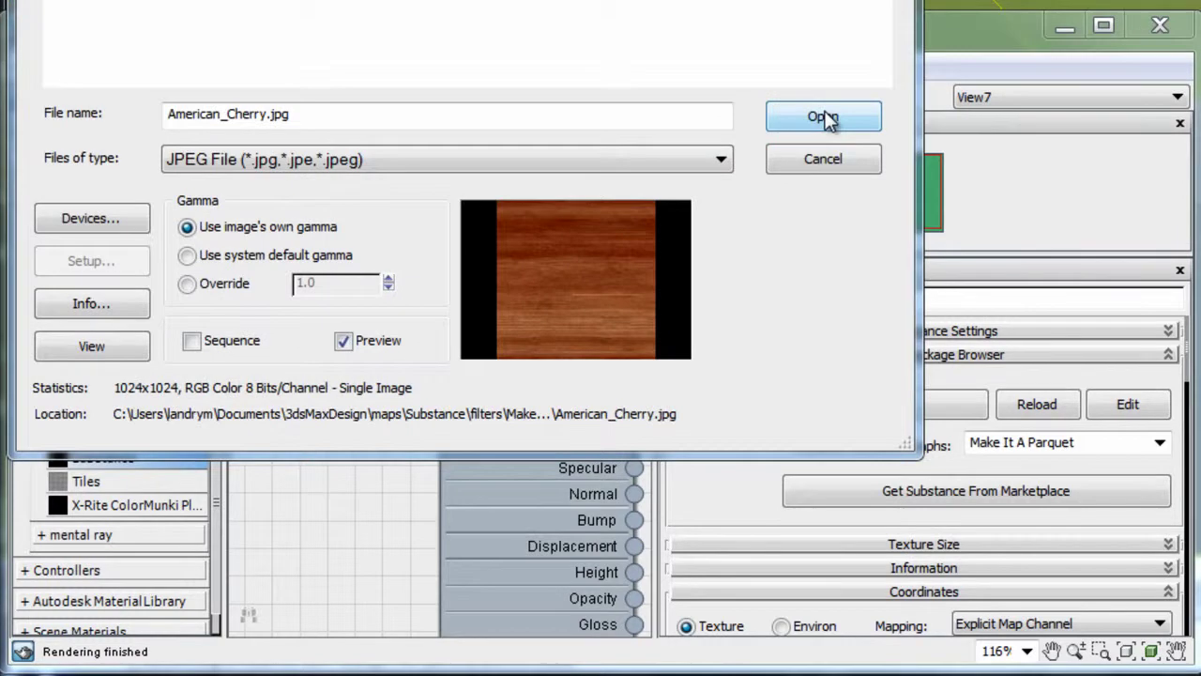
click(826, 118)
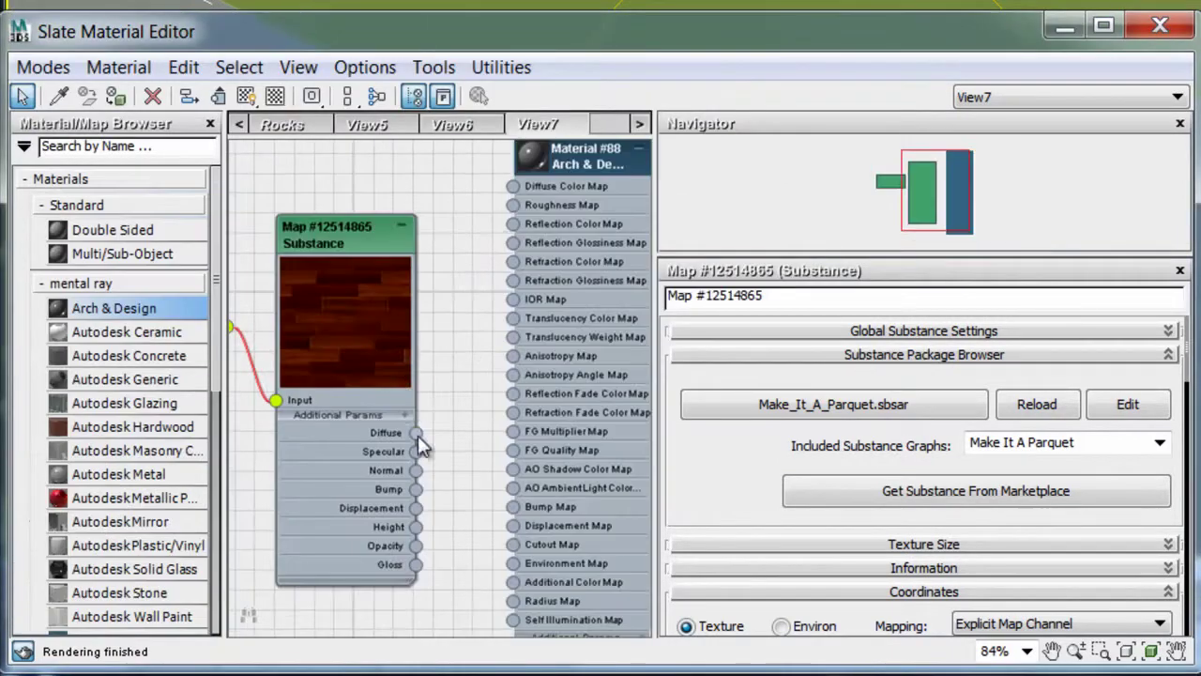
Step: Set the parquet's Boards Amount to 5 in X and 30 in Y
drag(429, 432, 510, 179)
scroll(441, 385, down, 4)
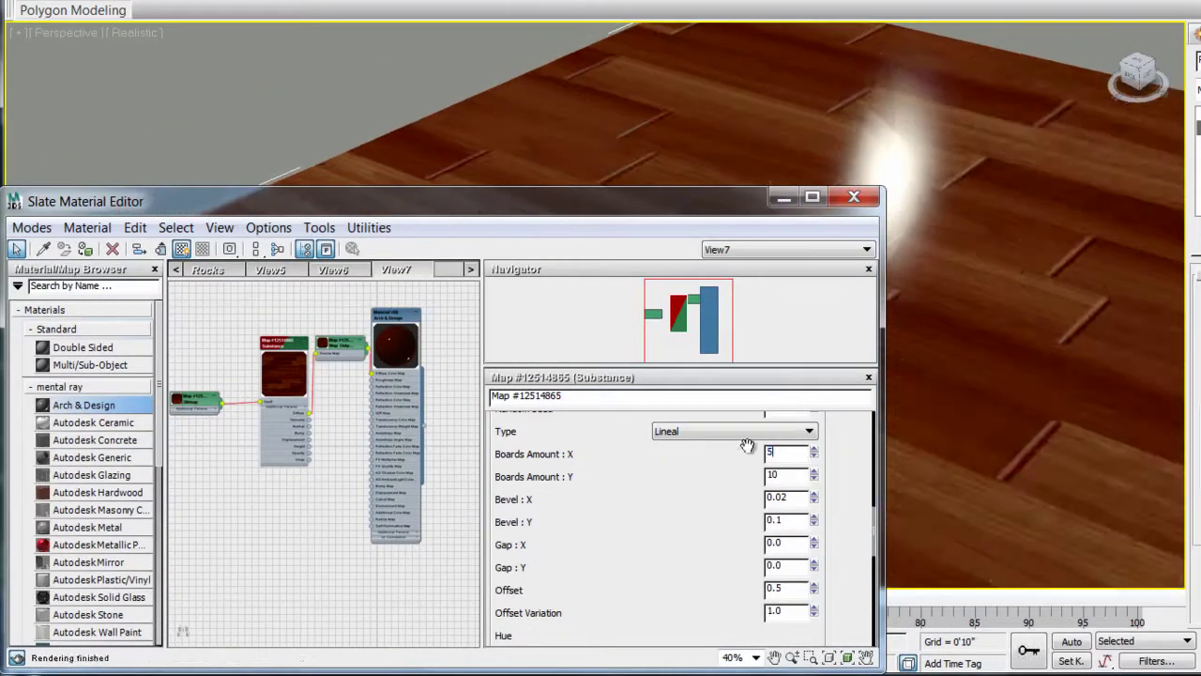
text(5)
key(Return)
drag(788, 478, 738, 474)
text(30)
key(Return)
Step: Set the parquet's Gap X and Gap Y to 0.1
drag(786, 566, 727, 566)
text(.5)
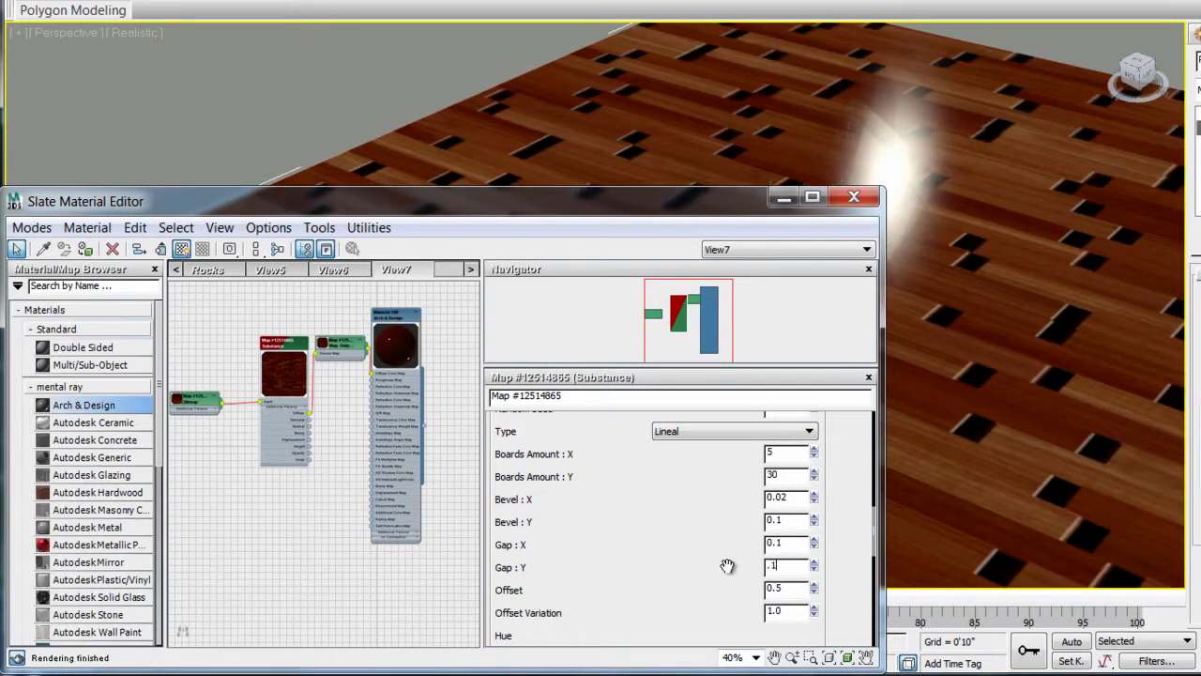
key(Return)
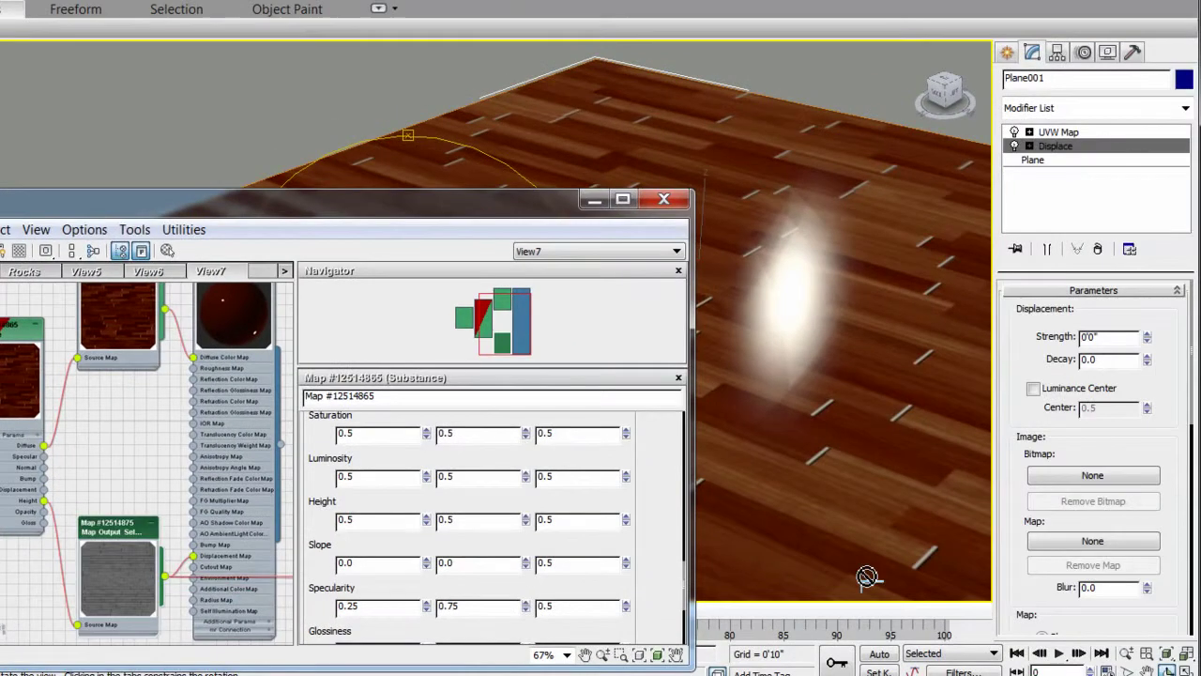
Step: Assign the height Map Output Selector as the map of Plane001's Displace modifier, with a strength of 0'6"
drag(863, 572, 1080, 546)
click(488, 373)
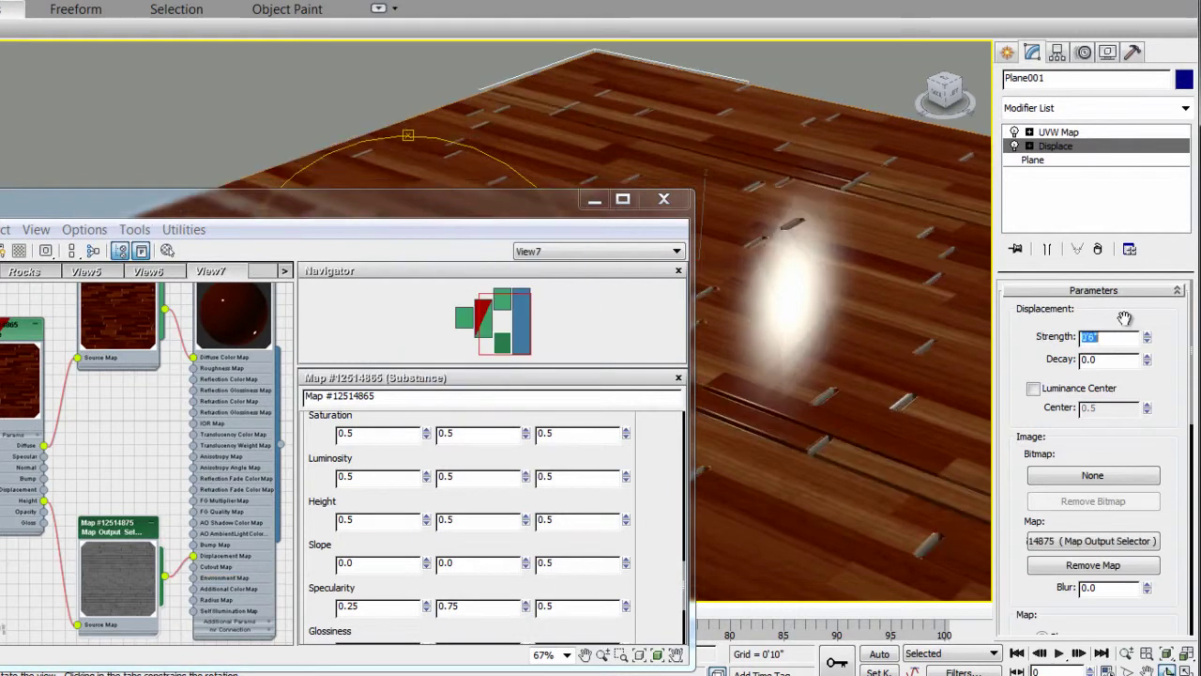
Step: Set the parquet's first Height value to 0.2 and its first two Slope values to 0.5
scroll(532, 563, down, 5)
text(0.2)
key(Tab)
key(Tab)
drag(363, 603, 316, 606)
text(0.5)
key(Return)
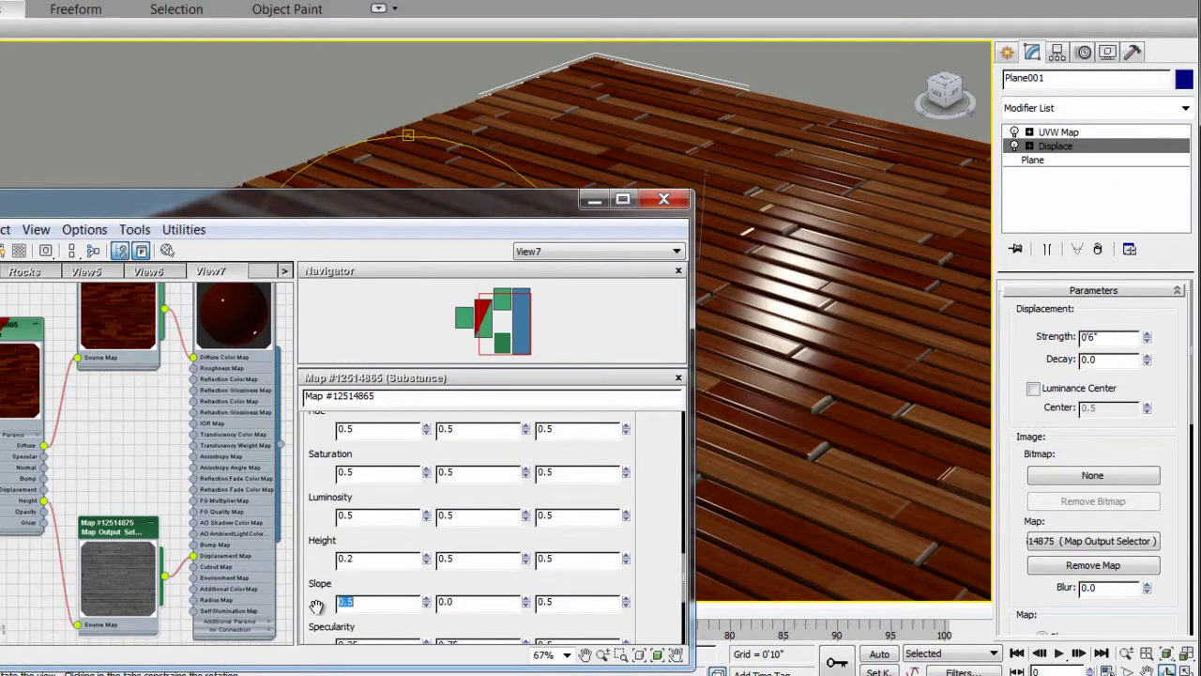
drag(463, 603, 407, 607)
text(0.5)
key(Return)
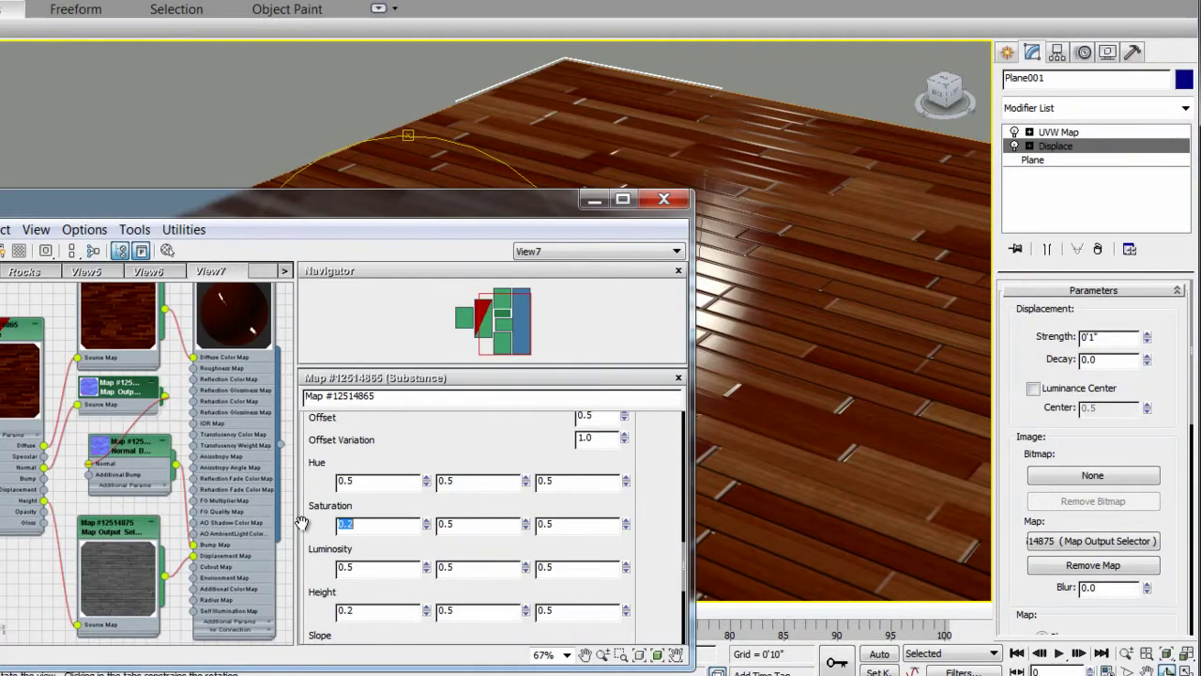
Step: Set the parquet's first Saturation value to 0.2 and its first two Specularity values to 0.1
key(Tab)
scroll(422, 525, down, 3)
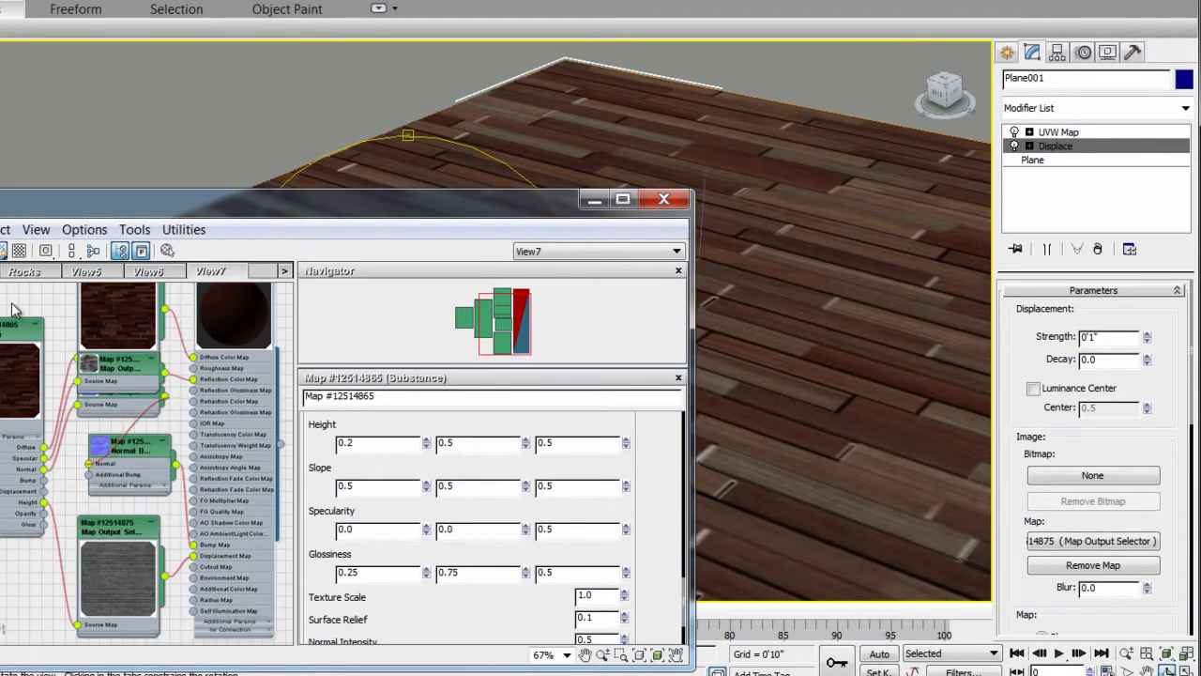
double_click(401, 531)
text(0.5)
key(Tab)
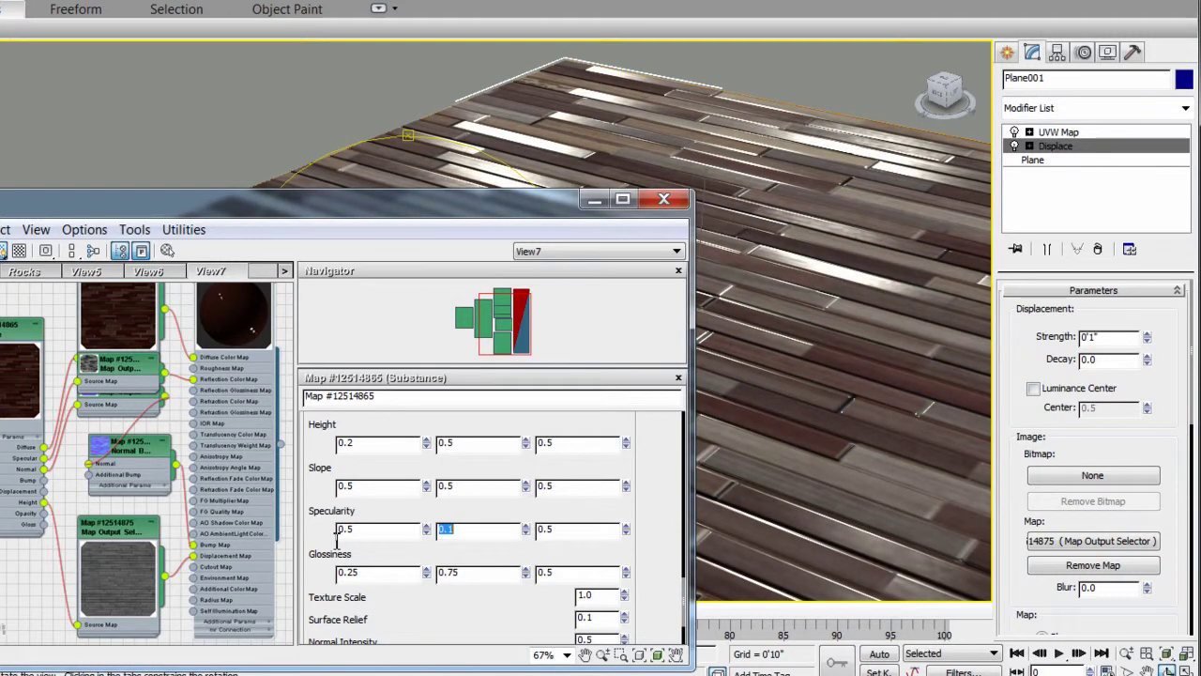
double_click(366, 529)
text(0.1)
key(Return)
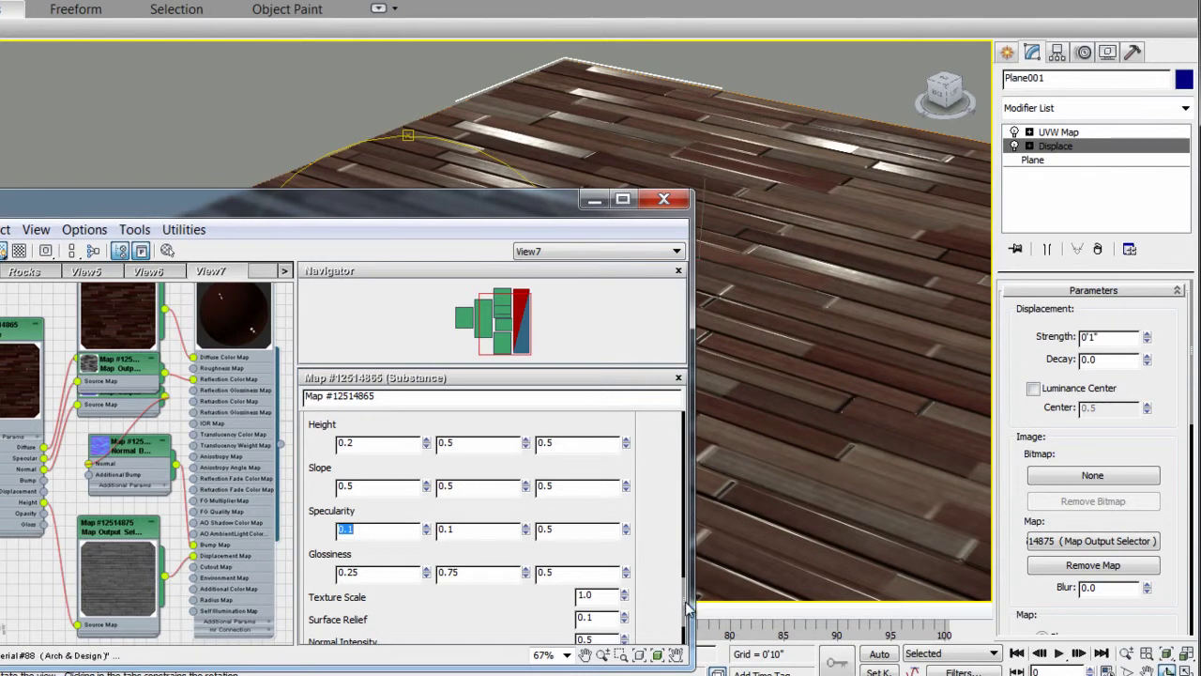
Step: Set the parquet's Surface Relief to 0.5 and minimize the Slate Material Editor to inspect the displaced wood floor
scroll(688, 608, down, 1)
double_click(581, 531)
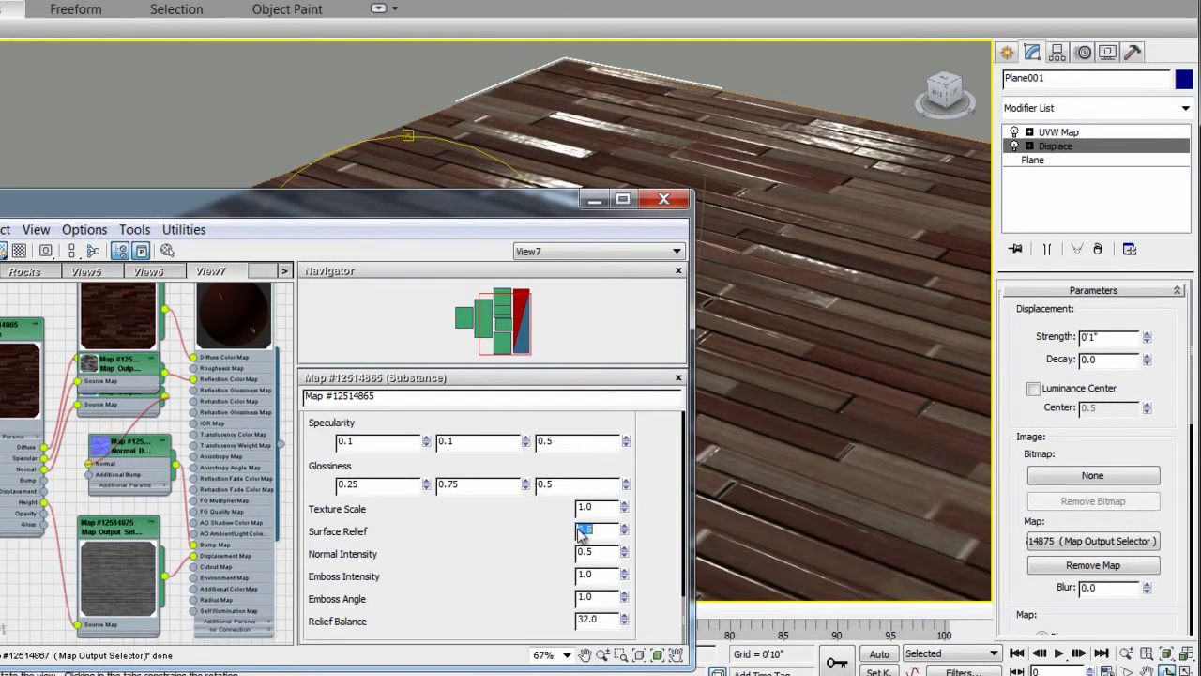
click(594, 200)
mouse_move(399, 320)
mouse_down()
mouse_move(437, 322)
mouse_move(421, 318)
mouse_up()
mouse_move(434, 328)
mouse_down()
mouse_move(442, 351)
mouse_move(412, 330)
mouse_up()
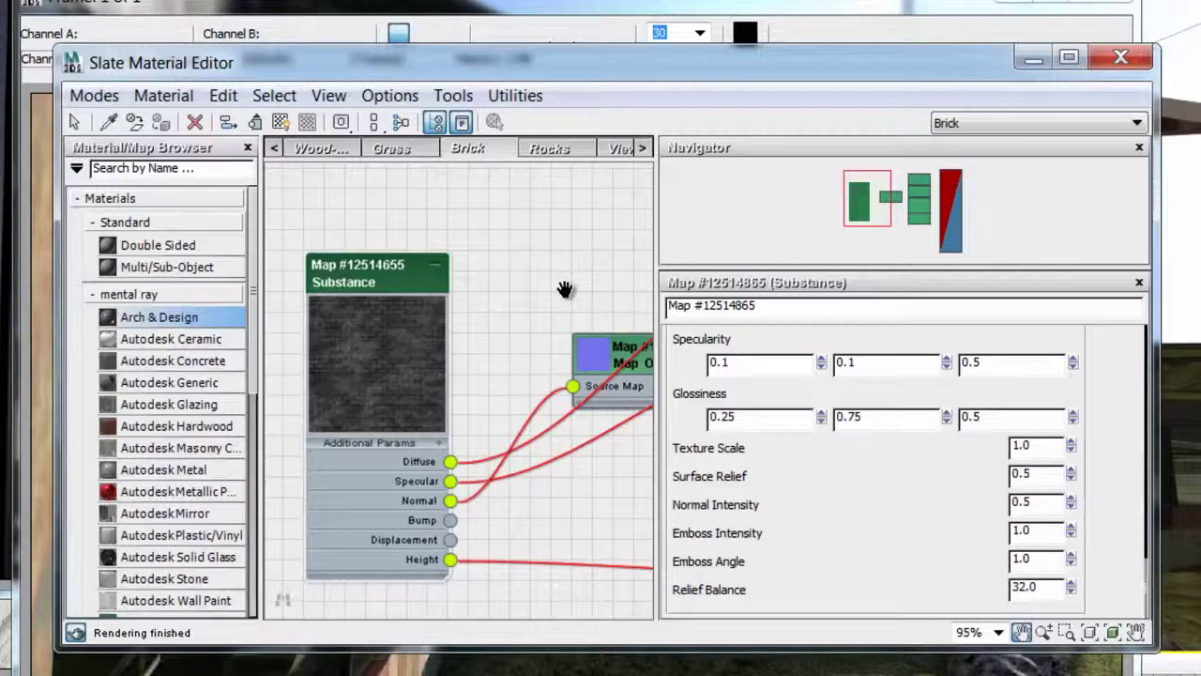
Step: Examine the brick material's node network up to its Arch & Design material
middle_drag(564, 289, 375, 268)
middle_drag(585, 269, 330, 286)
middle_drag(606, 246, 379, 252)
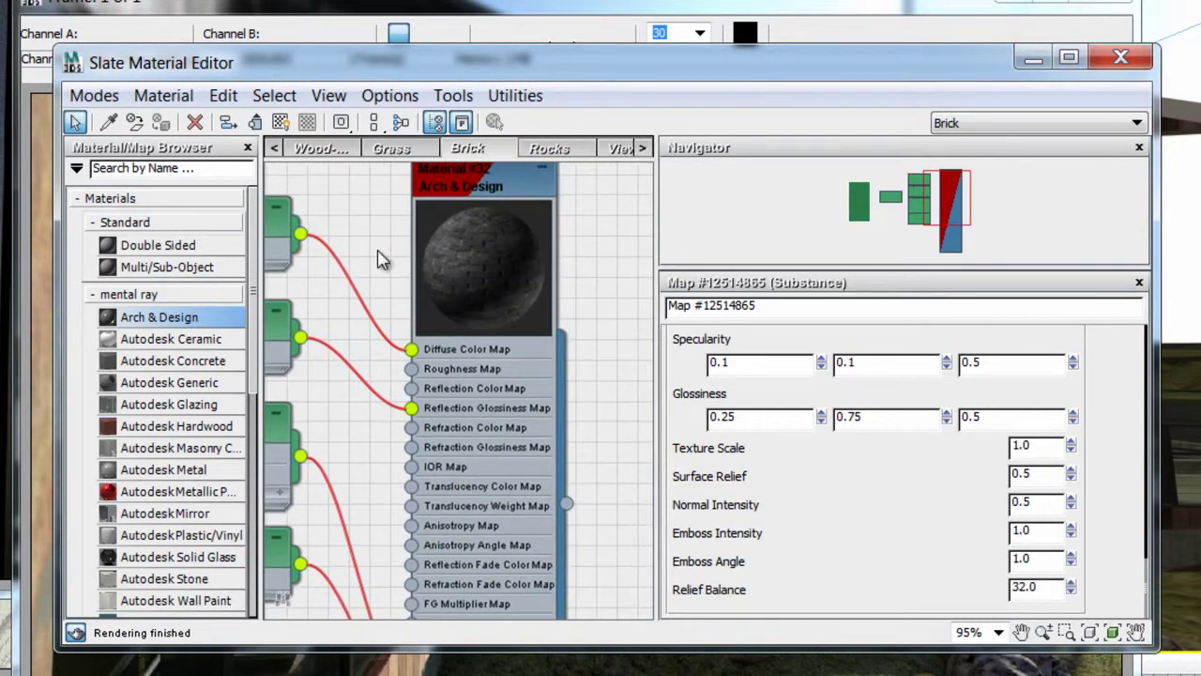